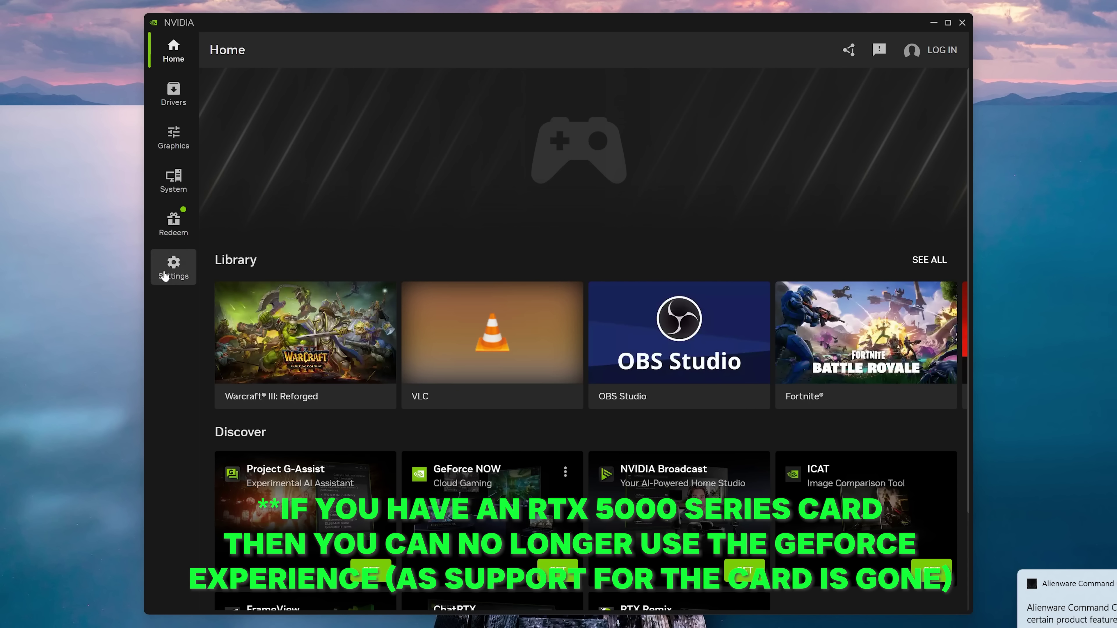
# Browse NVIDIA App's settings, checking the Notifications and About pages
pyautogui.click(174, 270)
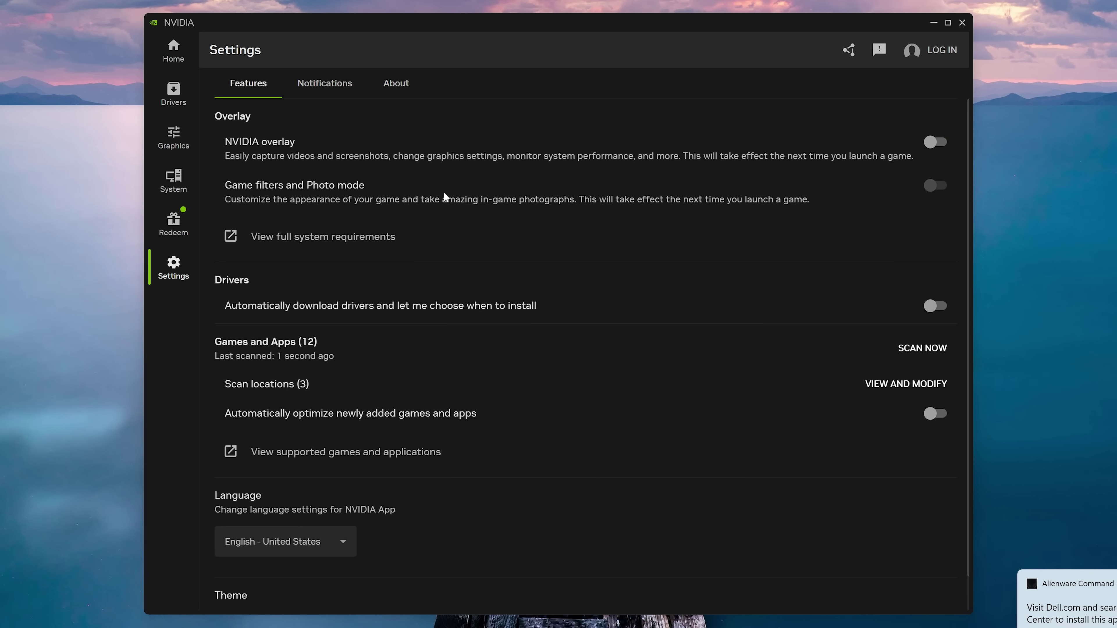
pyautogui.click(318, 90)
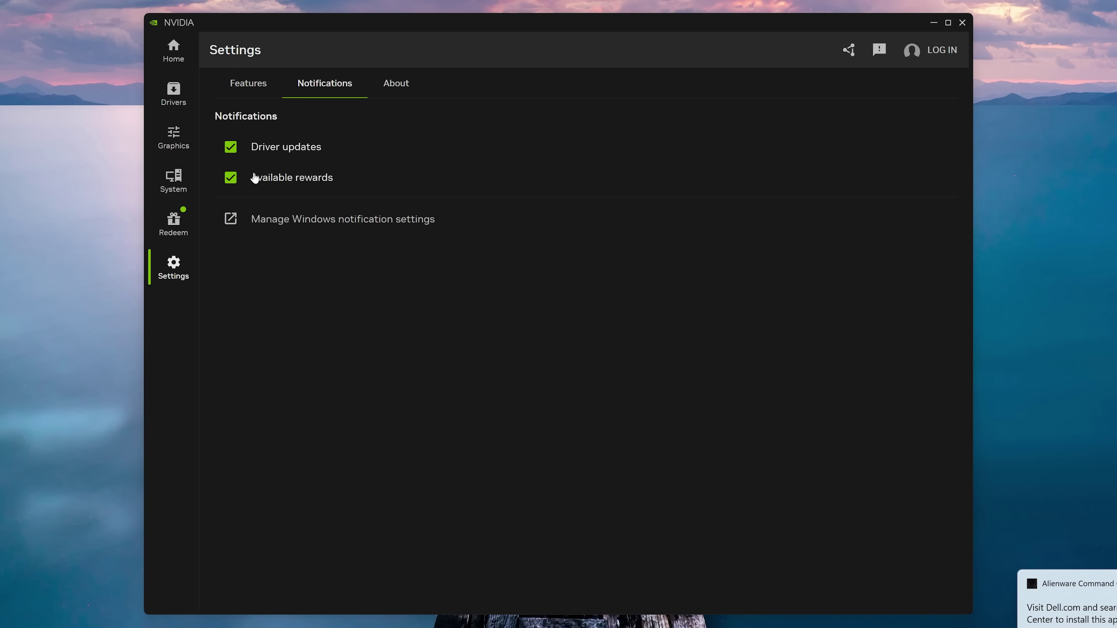
pyautogui.click(396, 84)
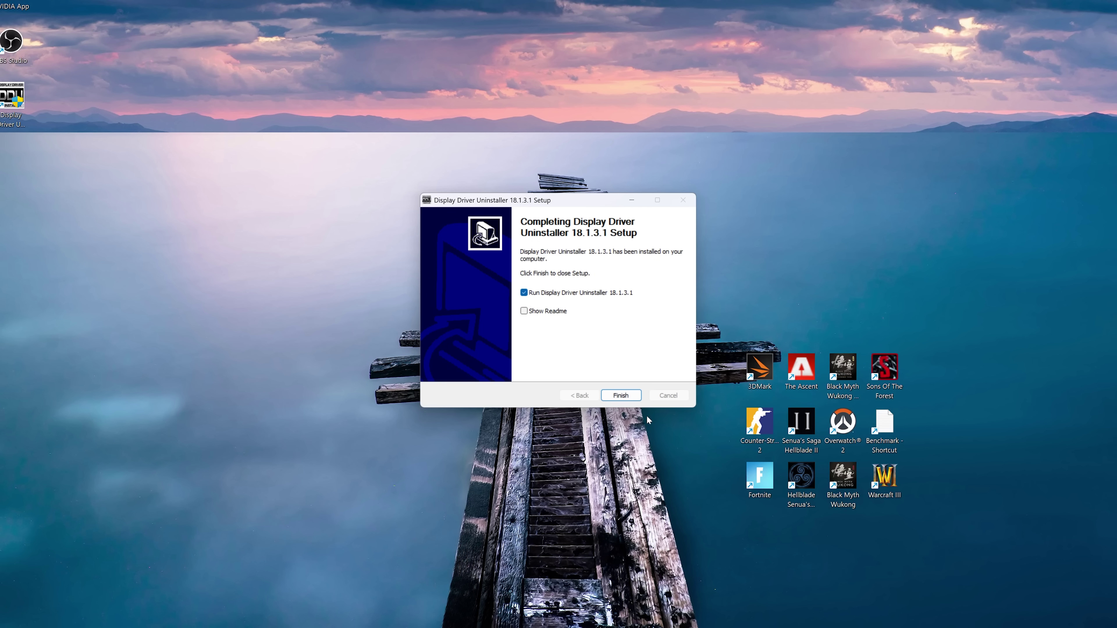
# Launch Display Driver Uninstaller 18.1.3.1 from the Finish page and dismiss its first-launch notice
pyautogui.press('Return')
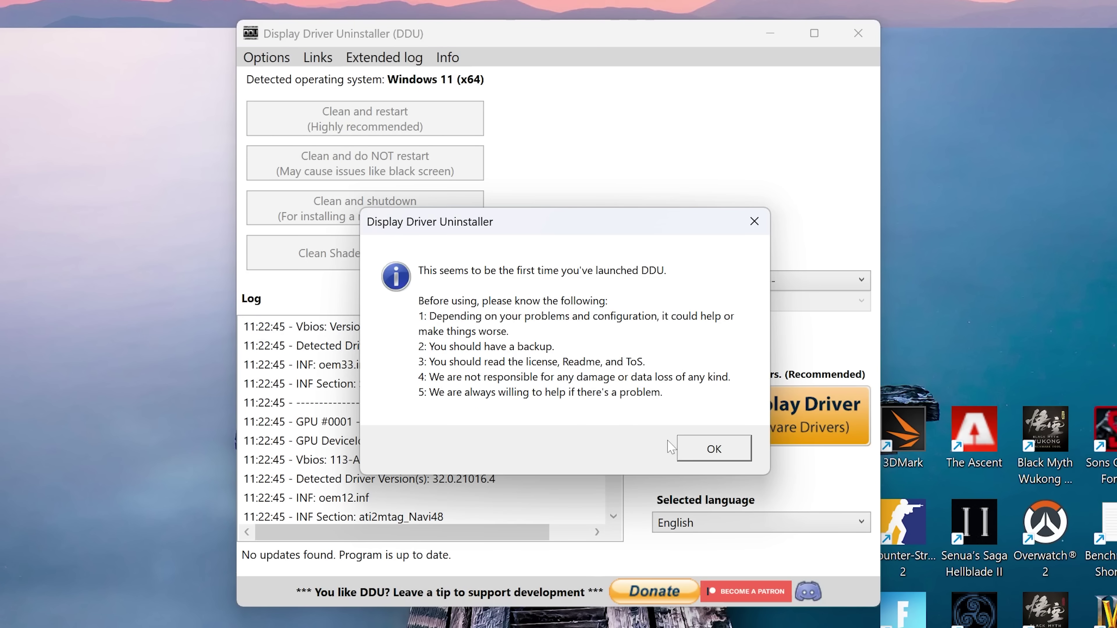
pyautogui.click(755, 221)
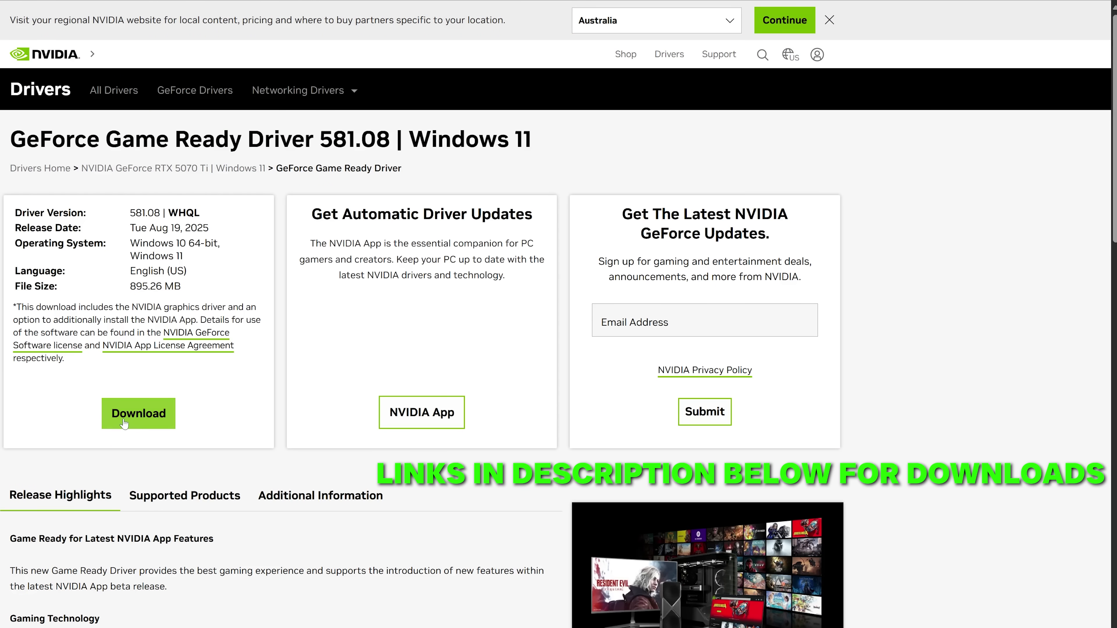
# Download the GeForce Game Ready Driver 581.08 installer for Windows 11
pyautogui.click(125, 422)
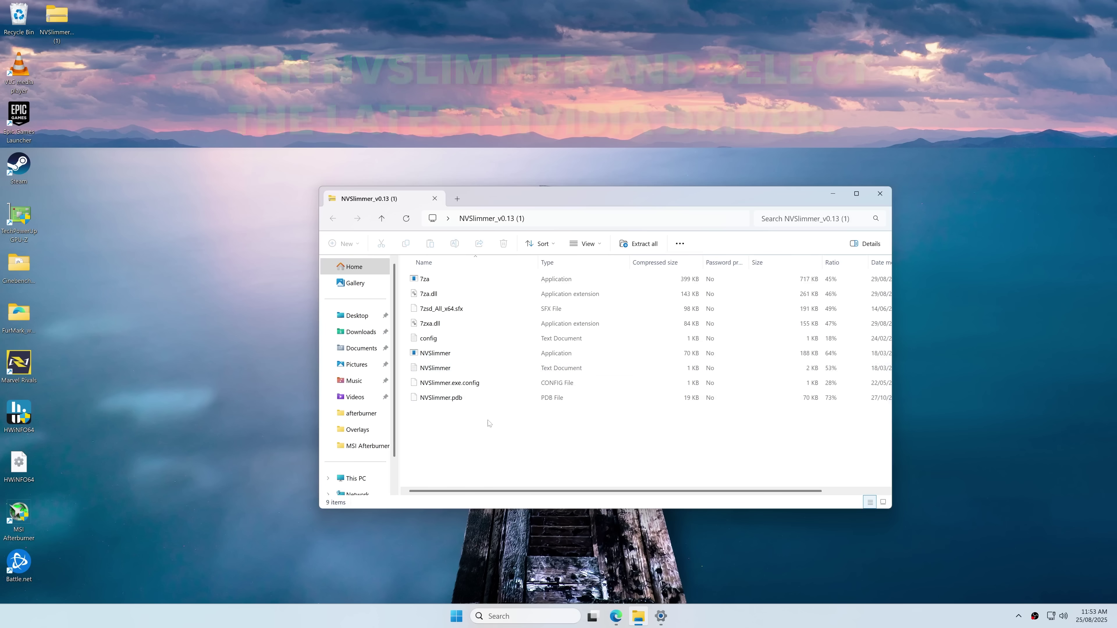
# Copy all nine NVSlimmer files into the NVSLIMMEUNZIPPED desktop folder
pyautogui.hotkey('ctrl', 'a')
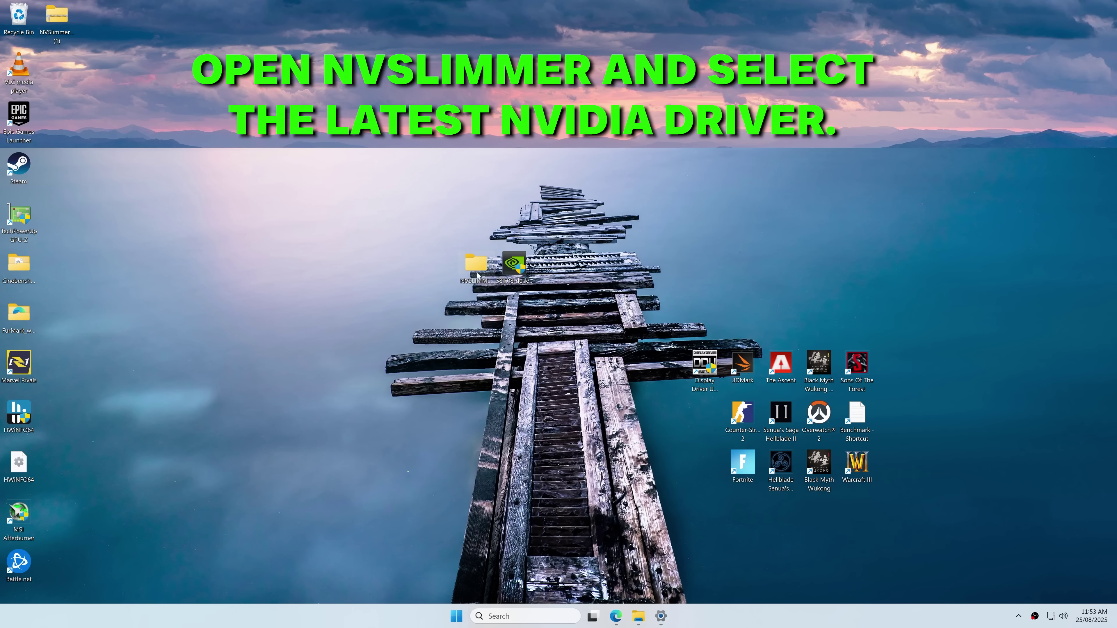
pyautogui.doubleClick(489, 274)
pyautogui.hotkey('ctrl', 'v')
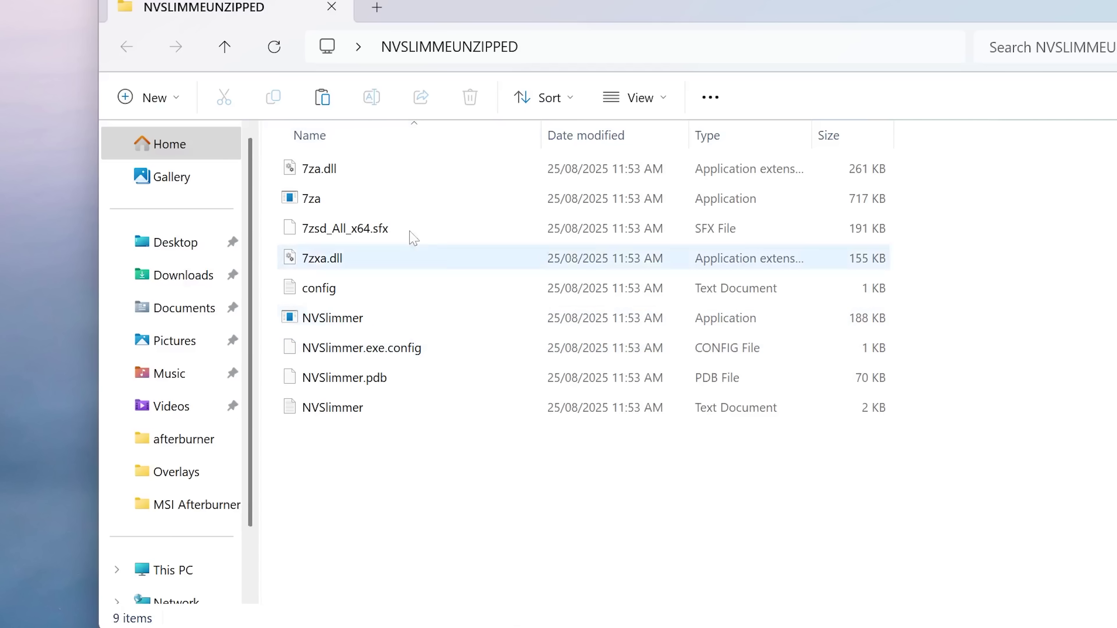
# Launch NVSlimmer.exe from the extracted folder to its Load NVIDIA driver package dialog
pyautogui.moveTo(667, 21); pyautogui.dragTo(599, 282)
pyautogui.click(499, 140)
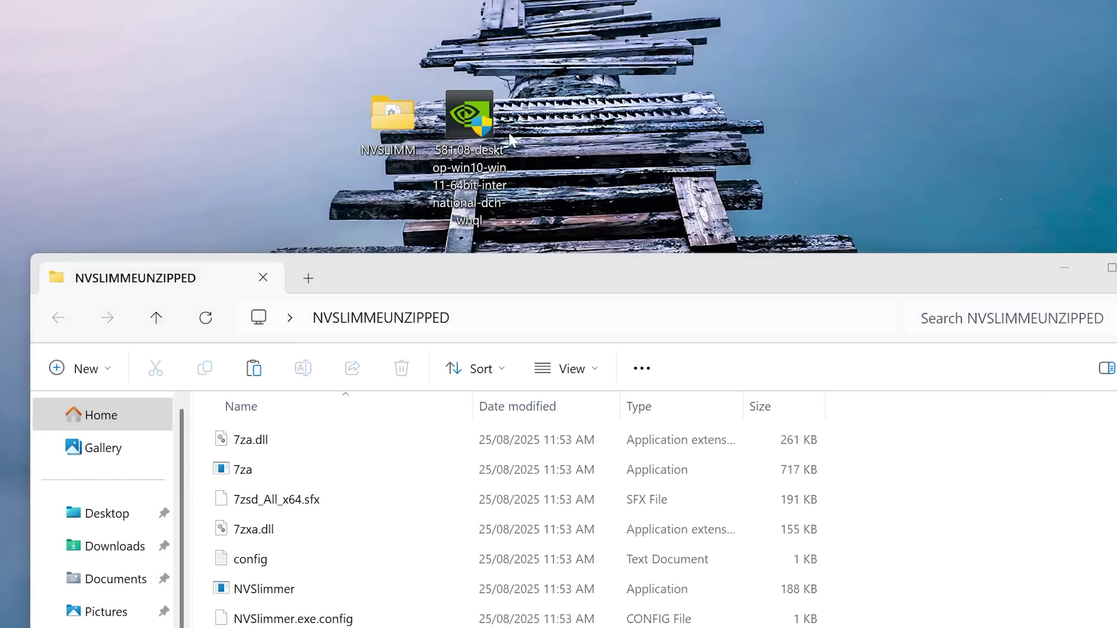
pyautogui.moveTo(517, 267); pyautogui.dragTo(1056, 1)
pyautogui.click(827, 229)
pyautogui.doubleClick(833, 229)
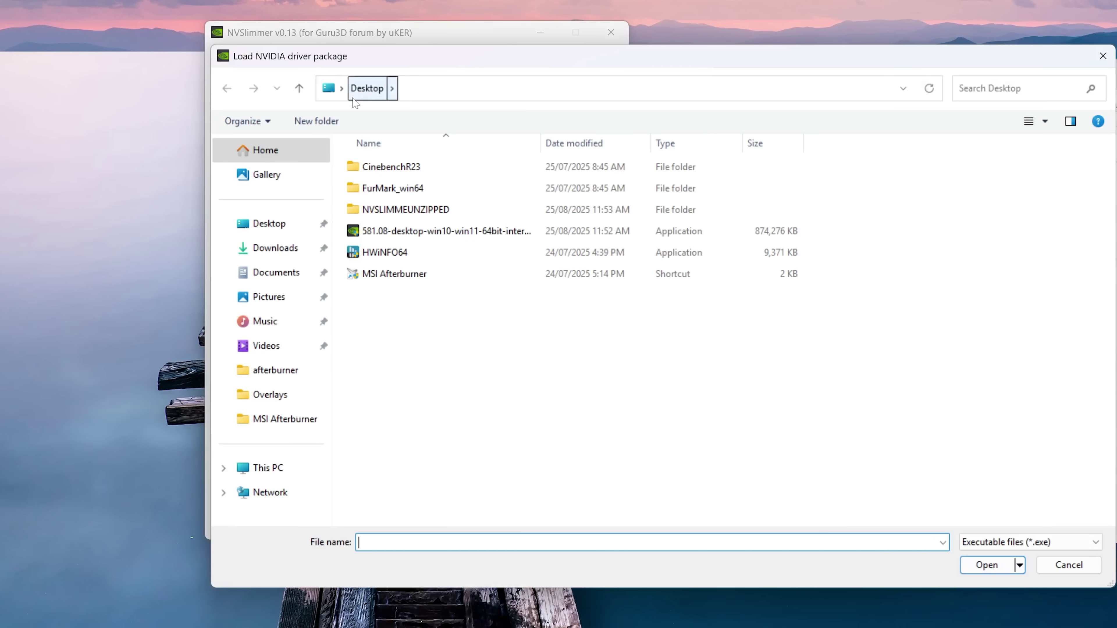
pyautogui.moveTo(357, 56); pyautogui.dragTo(198, 82)
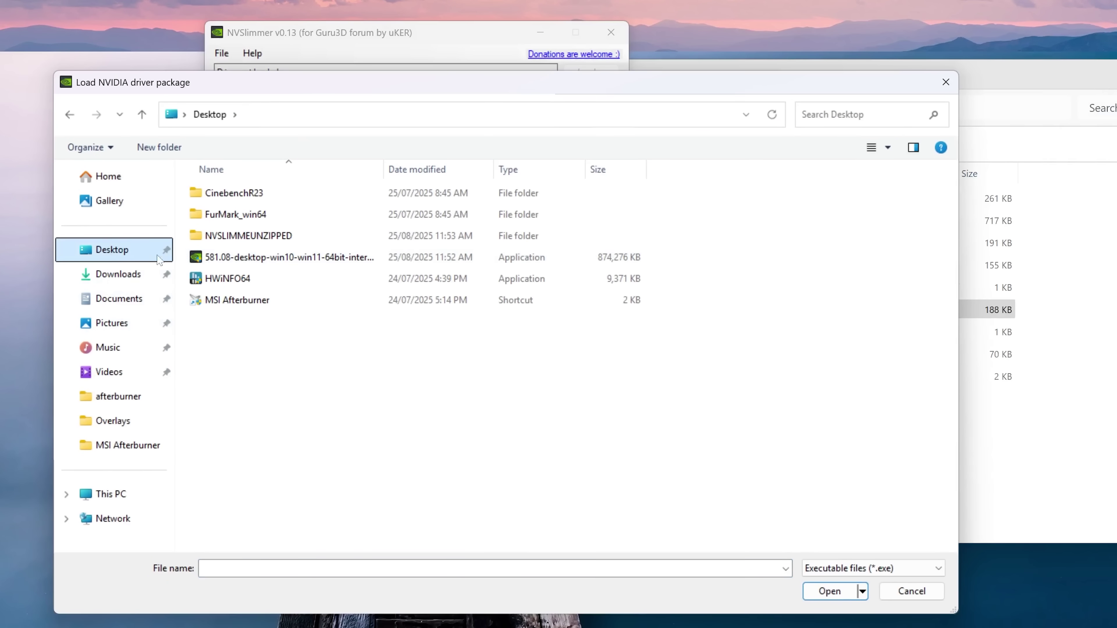
# Load the 581.08 driver installer from the Desktop into NVSlimmer and close the warning
pyautogui.click(329, 258)
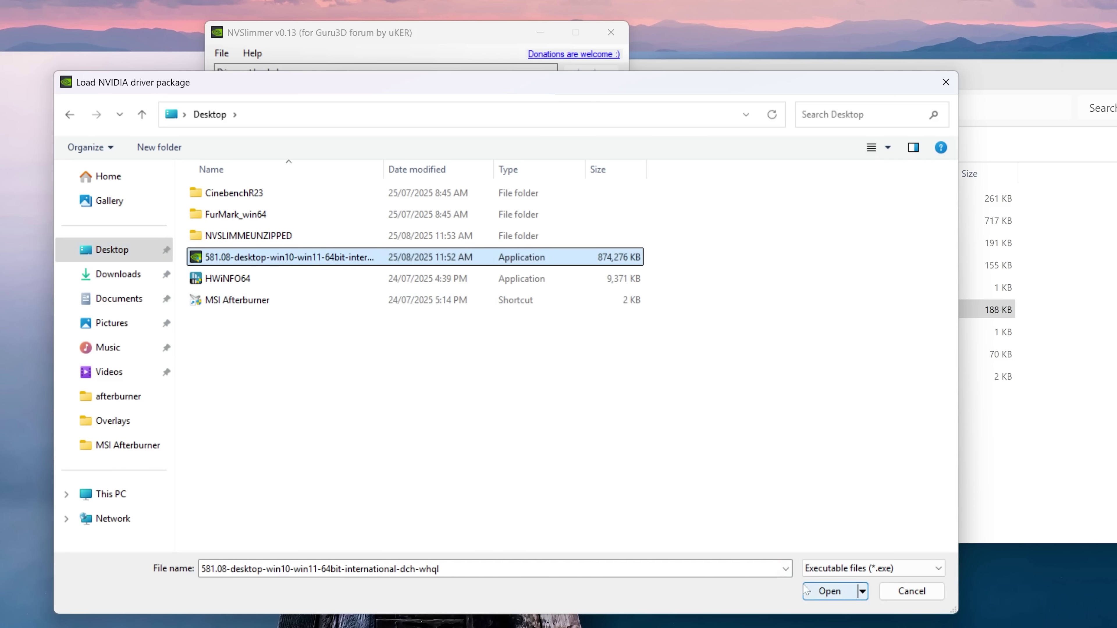
pyautogui.click(809, 592)
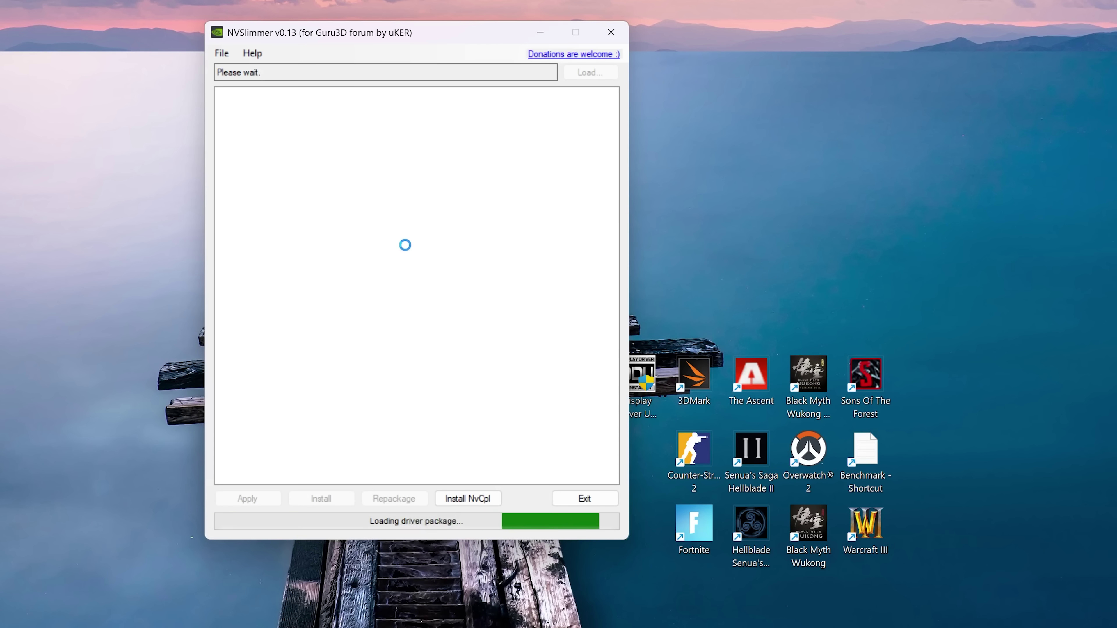
pyautogui.click(546, 258)
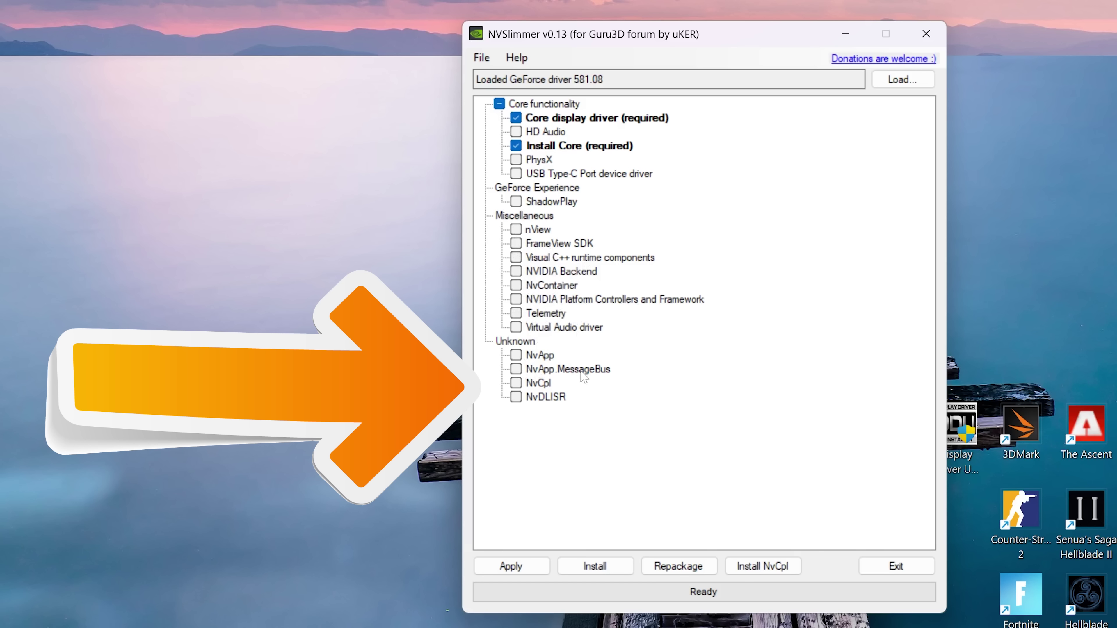
# Untick NvCpl, delete unselected modules, and install the slimmed 581.08 driver with only core components
pyautogui.click(518, 385)
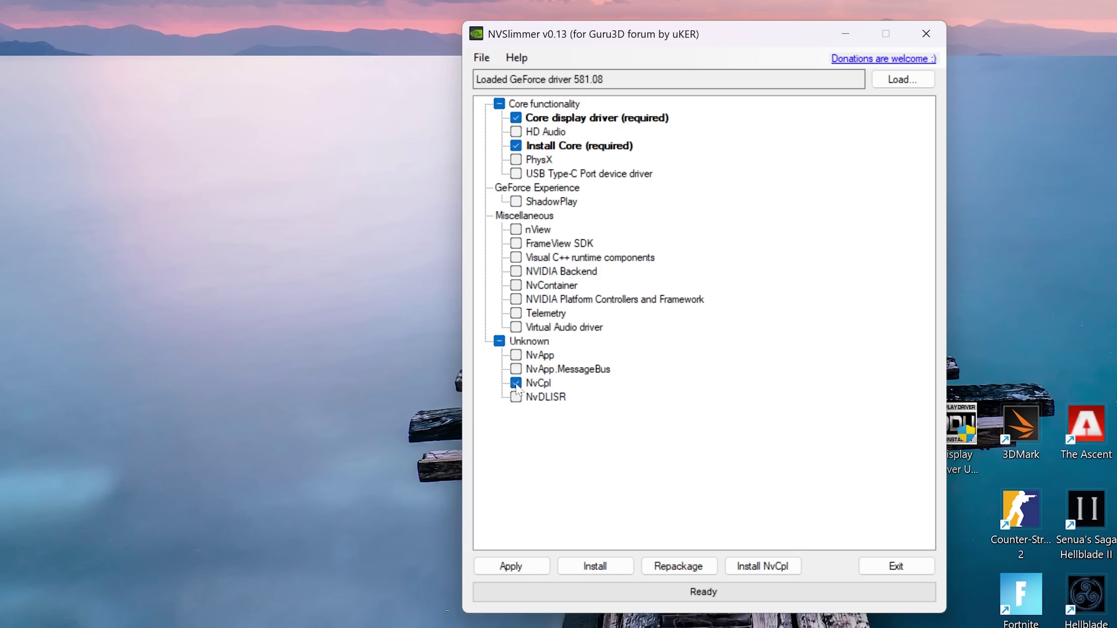
pyautogui.click(516, 383)
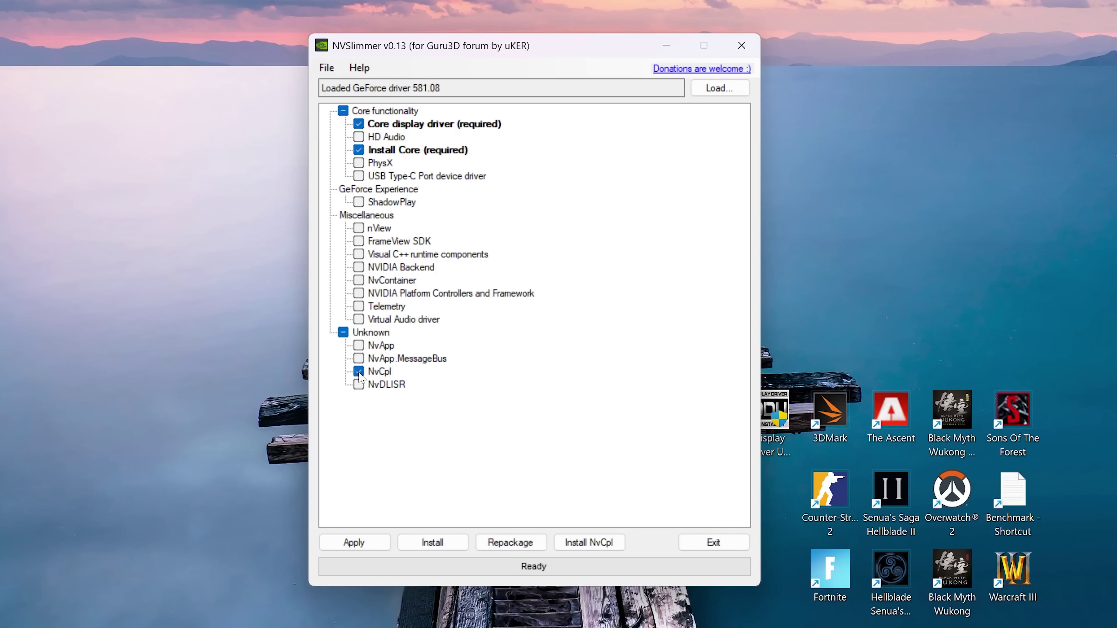
pyautogui.click(352, 546)
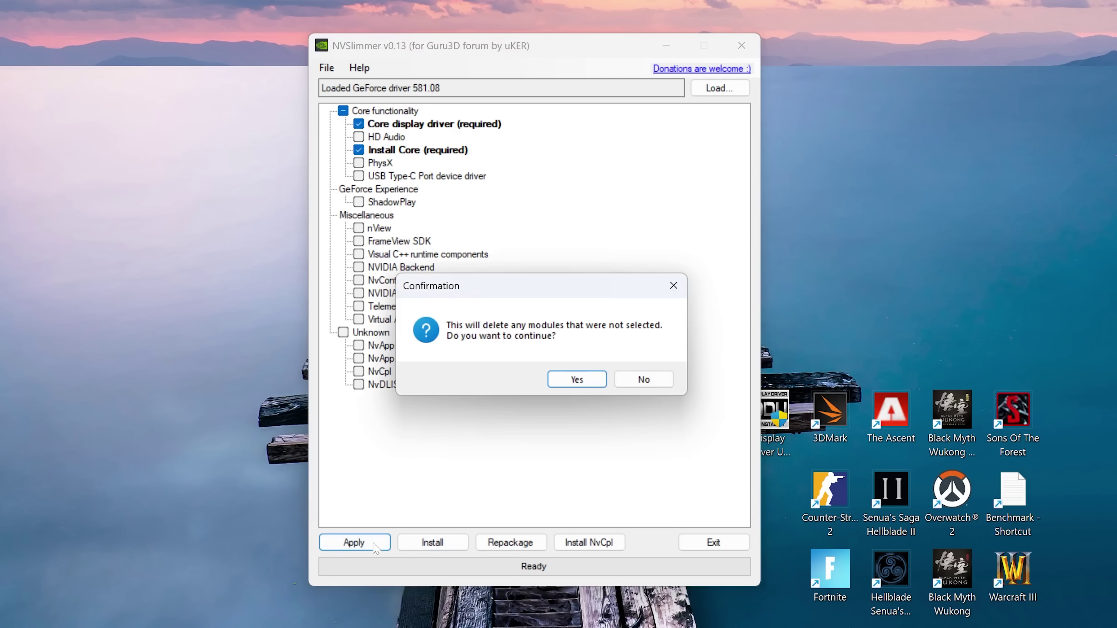
pyautogui.click(579, 379)
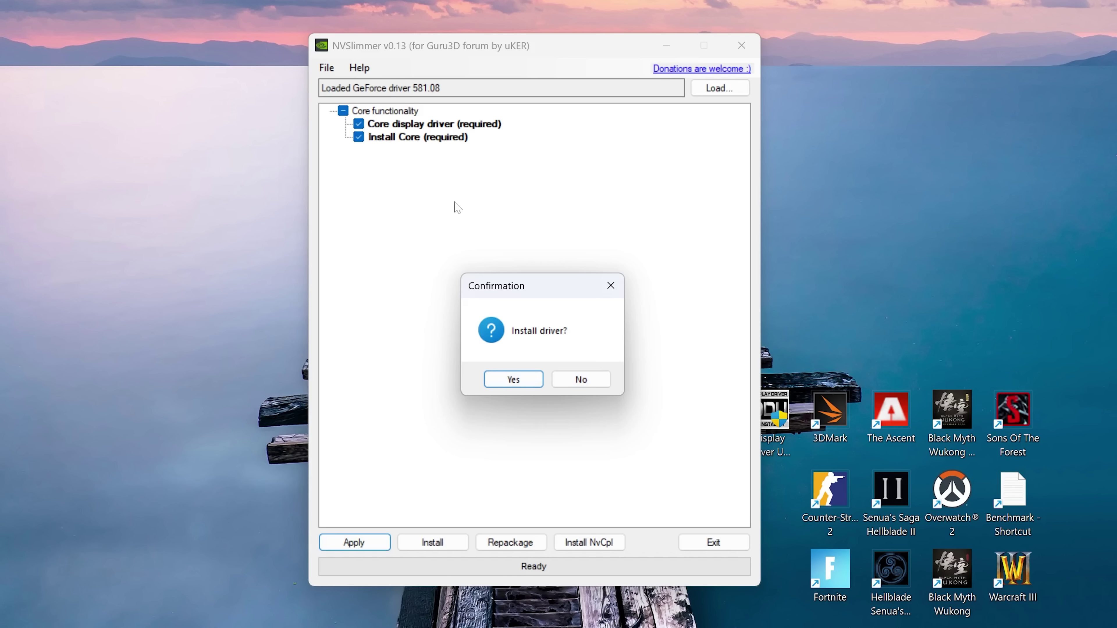
pyautogui.click(514, 380)
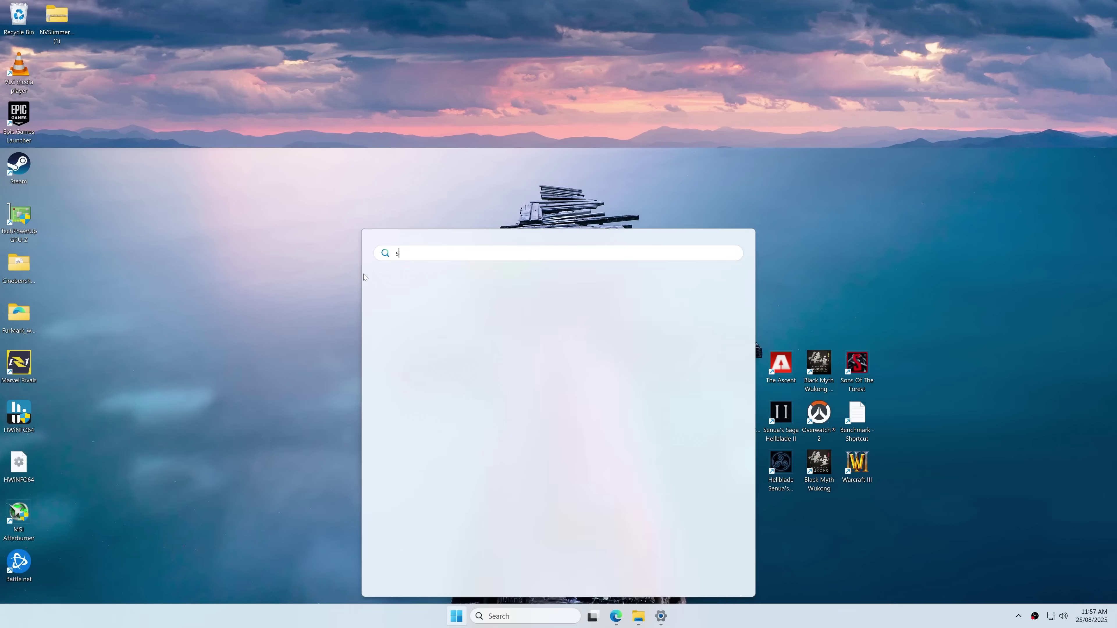
# Open Services and NVIDIA's Set up G-SYNC page, then download the OBS Studio 31.1.2 installer
pyautogui.write('services')
pyautogui.press('Return')
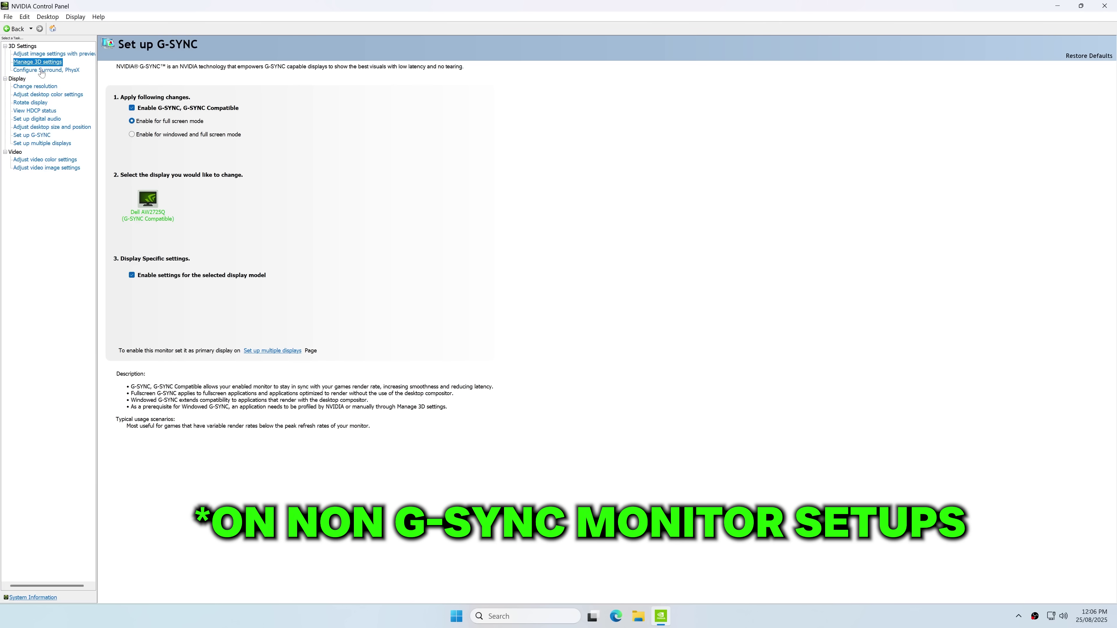
pyautogui.click(35, 136)
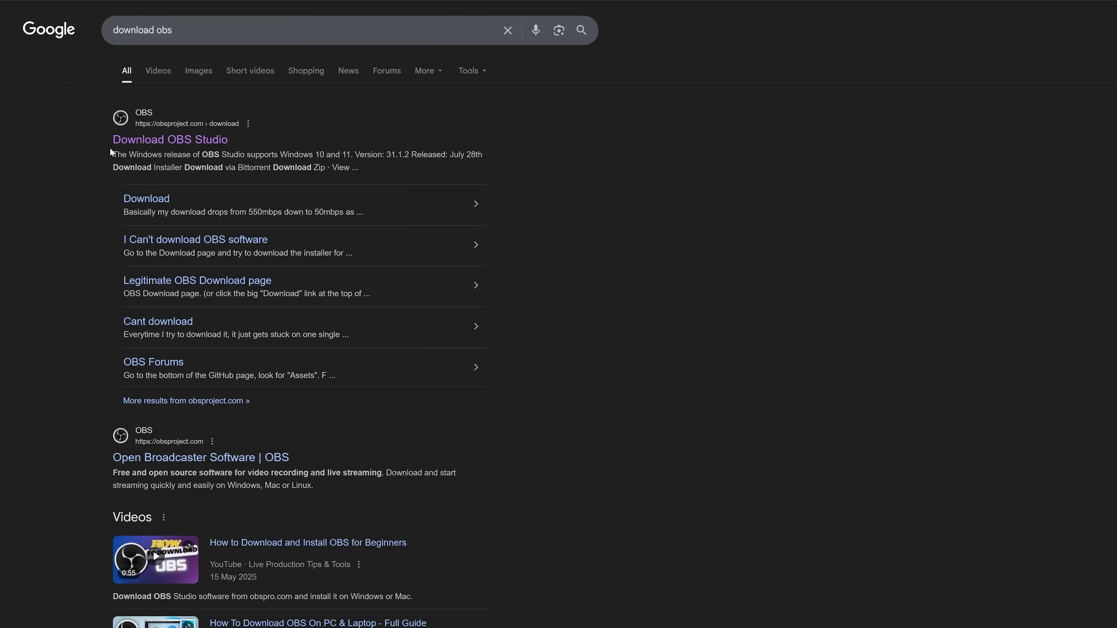
pyautogui.click(147, 141)
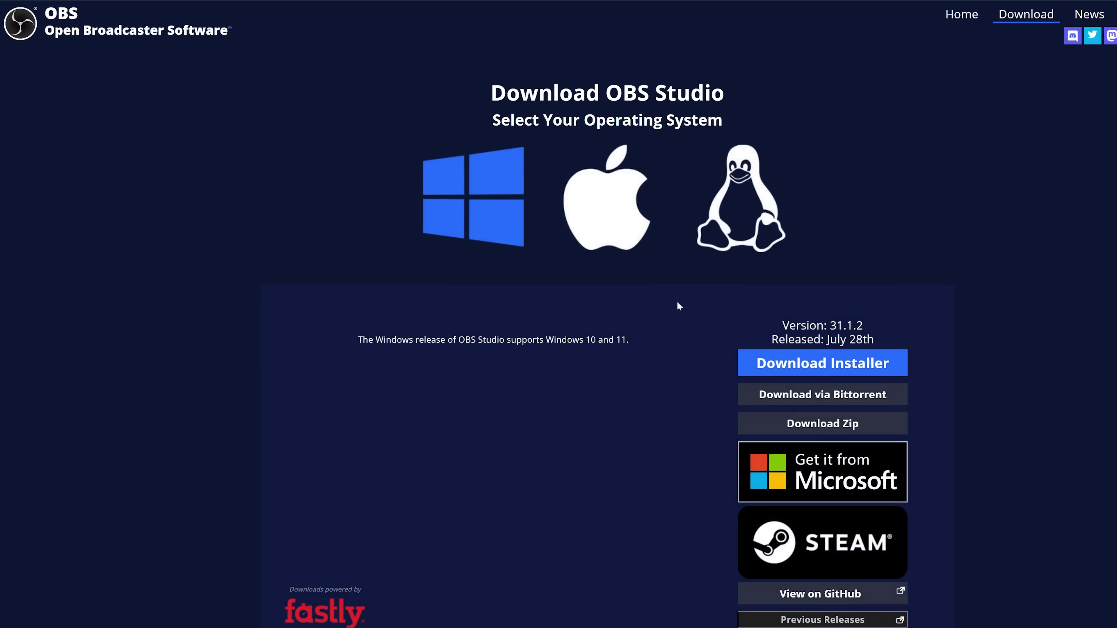
pyautogui.click(813, 369)
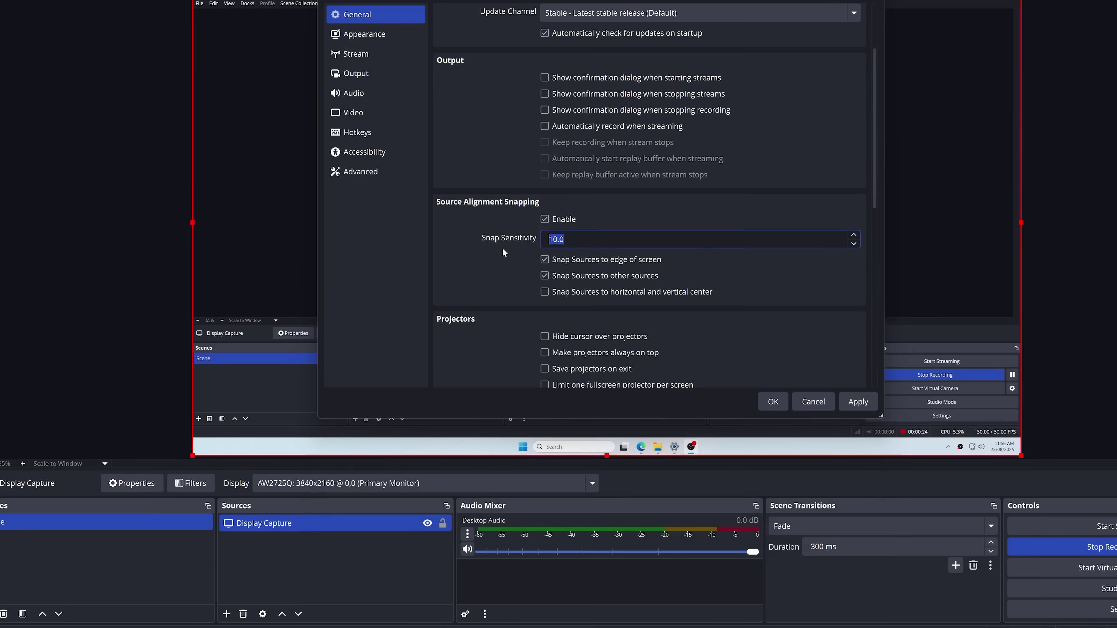
# Make OBS start minimized to the tray, confirm NVENC H.264 encoding, and go to Hotkeys
pyautogui.scroll(-5, 508, 246)
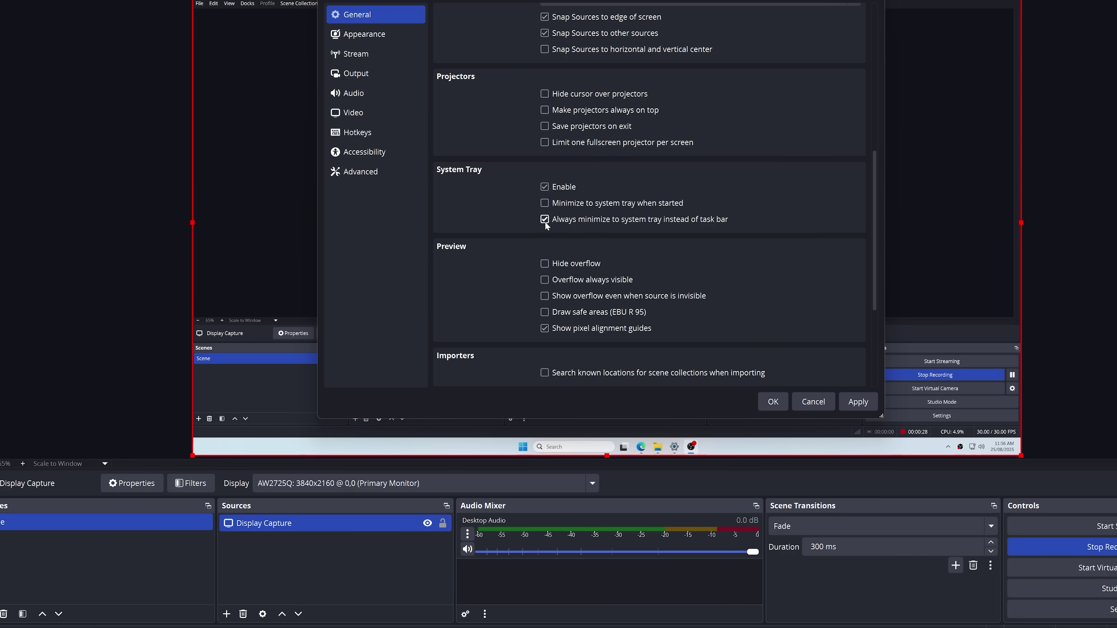
pyautogui.click(545, 204)
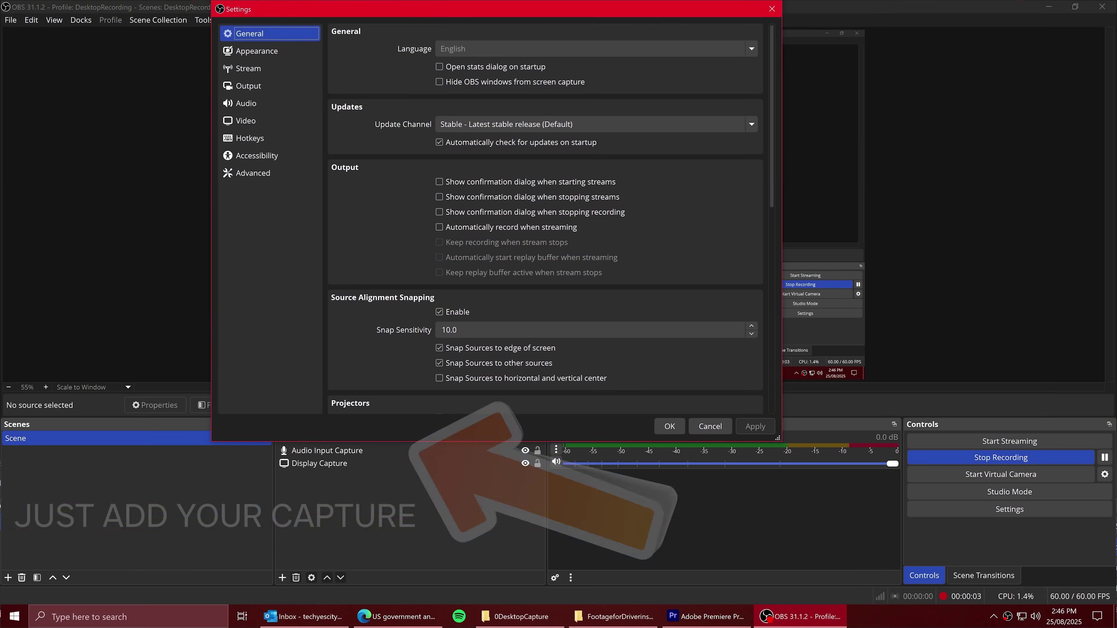
pyautogui.moveTo(836, 438); pyautogui.dragTo(910, 392)
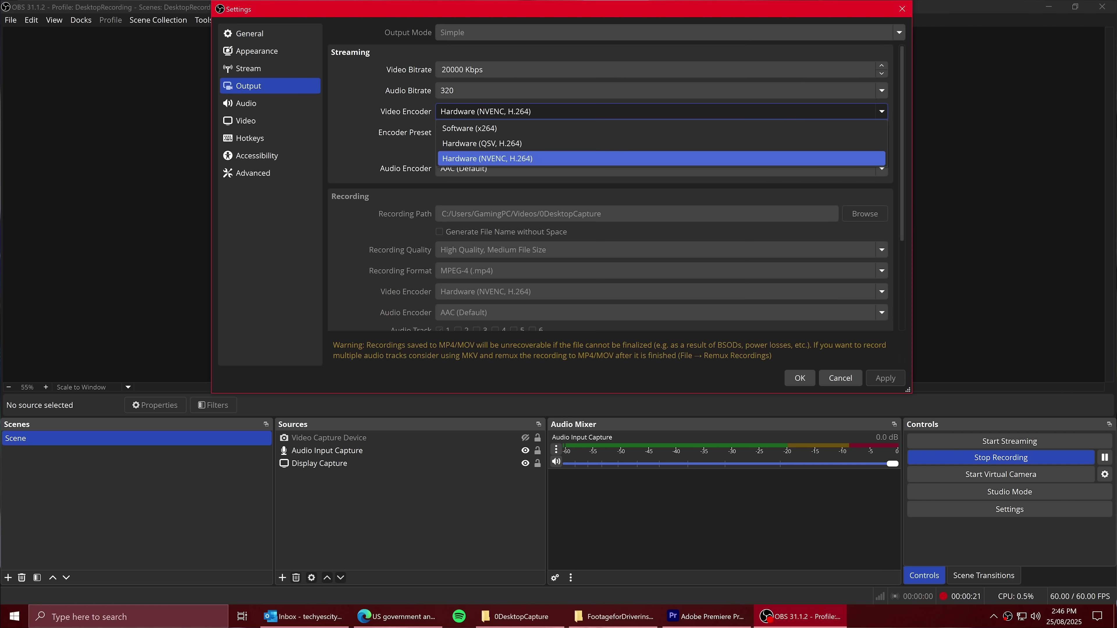
pyautogui.press('Return')
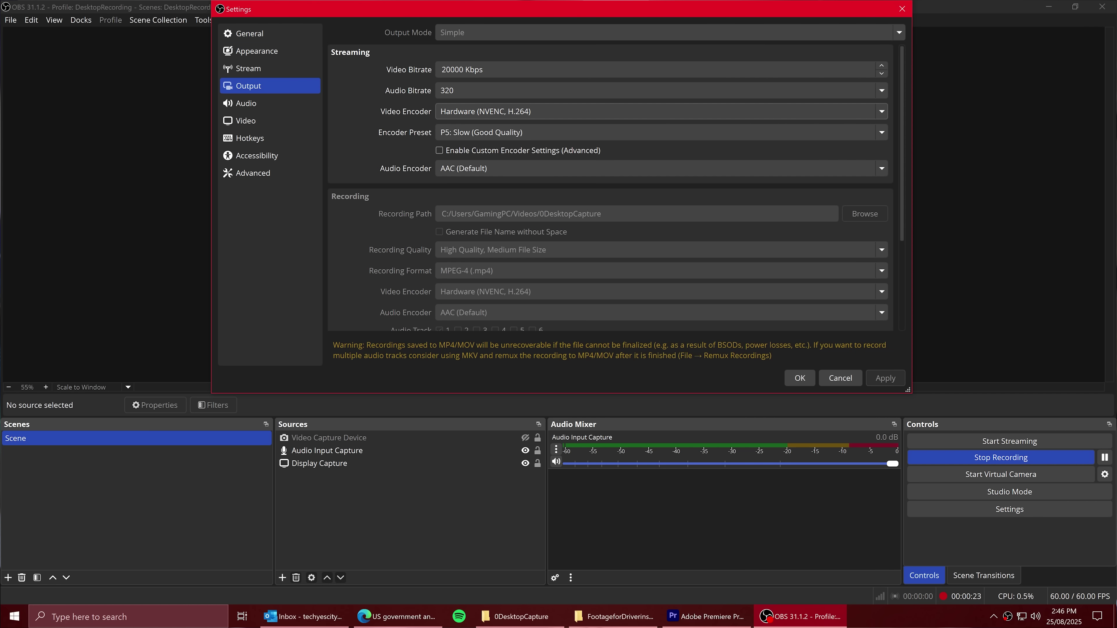
pyautogui.click(246, 103)
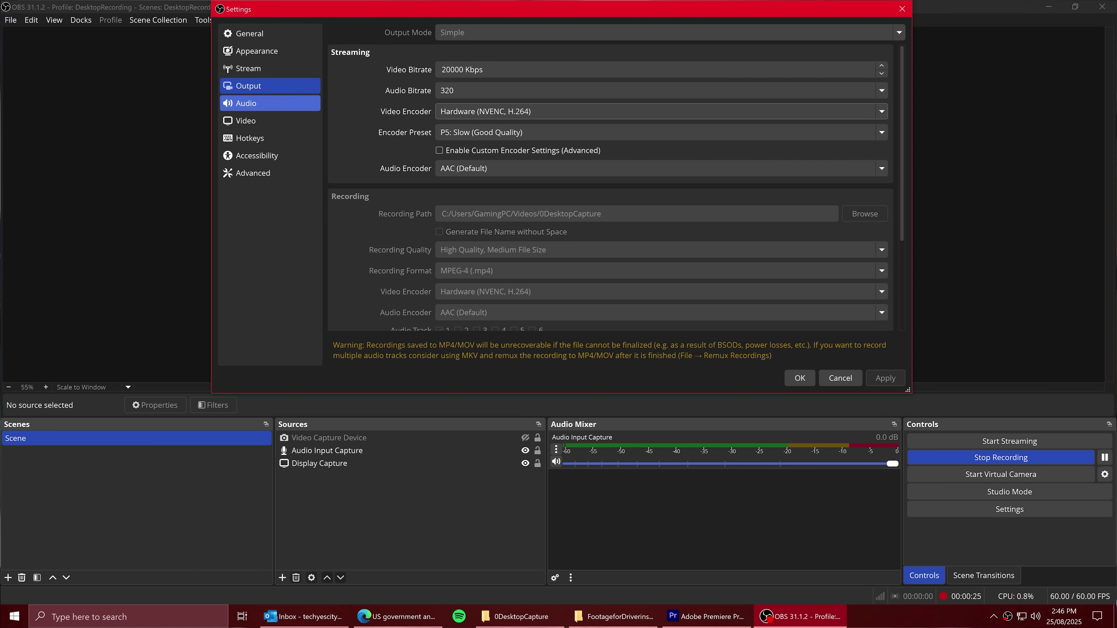
pyautogui.click(250, 137)
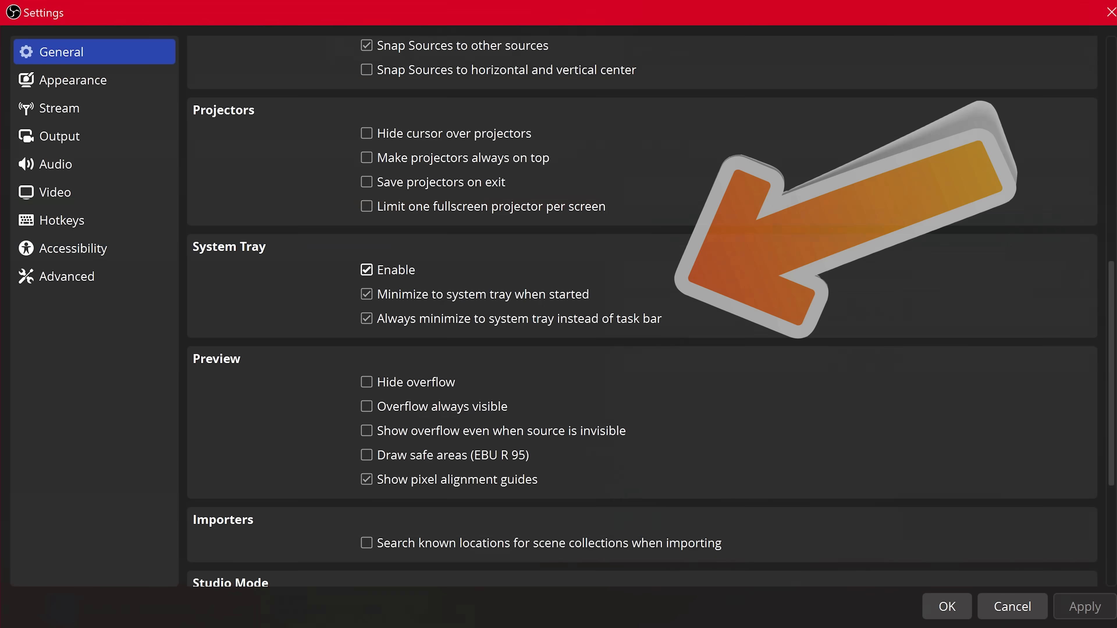
# Turn OBS's tray icon on and list Other system tray icons in Taskbar settings
pyautogui.click(367, 269)
pyautogui.click(367, 270)
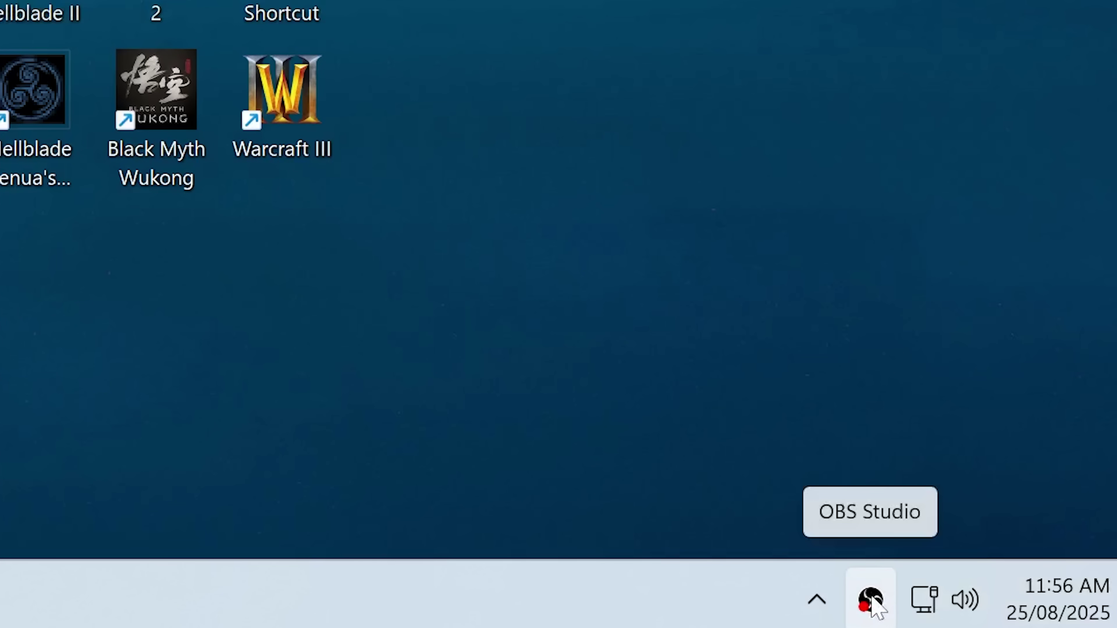
pyautogui.rightClick(742, 592)
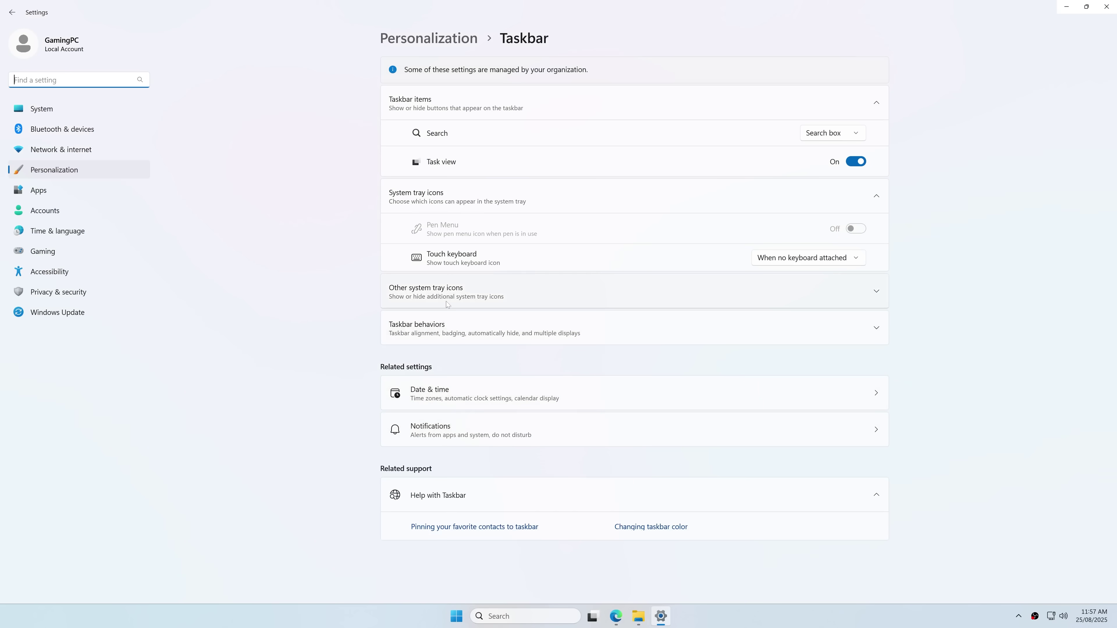
pyautogui.click(429, 291)
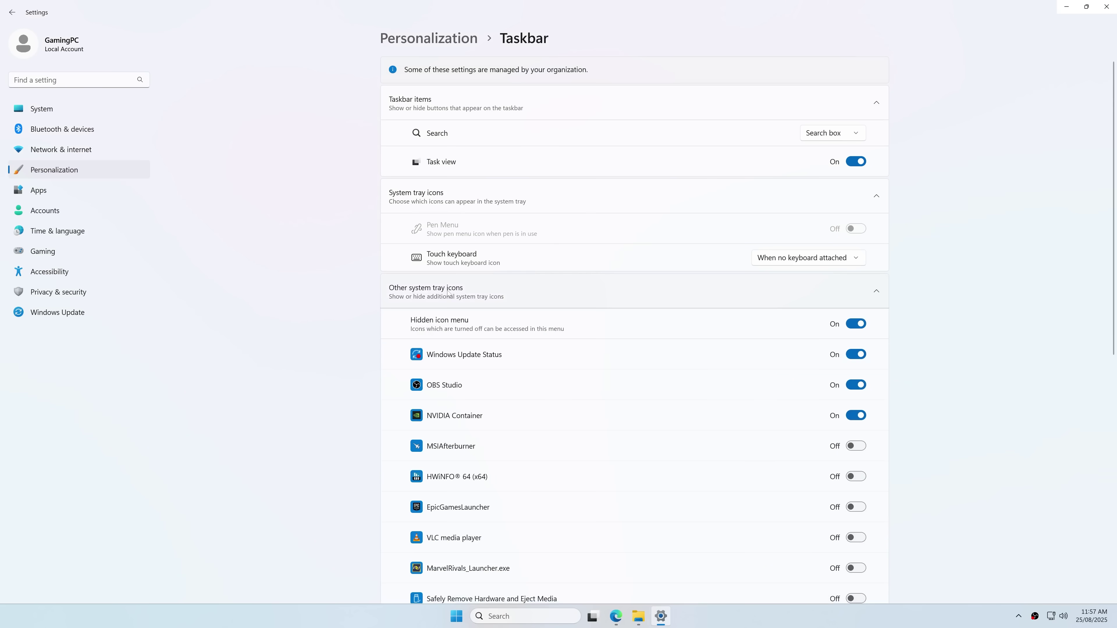
pyautogui.scroll(-2, 447, 294)
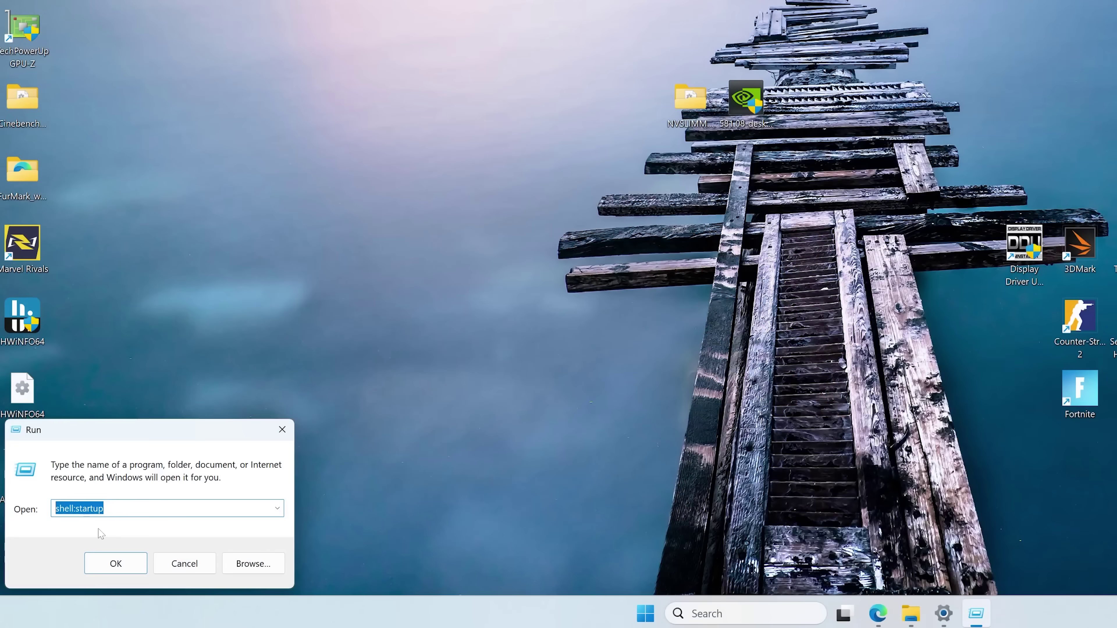
# Open shell:startup and drop the OBS Studio desktop shortcut into the Startup folder
pyautogui.click(116, 570)
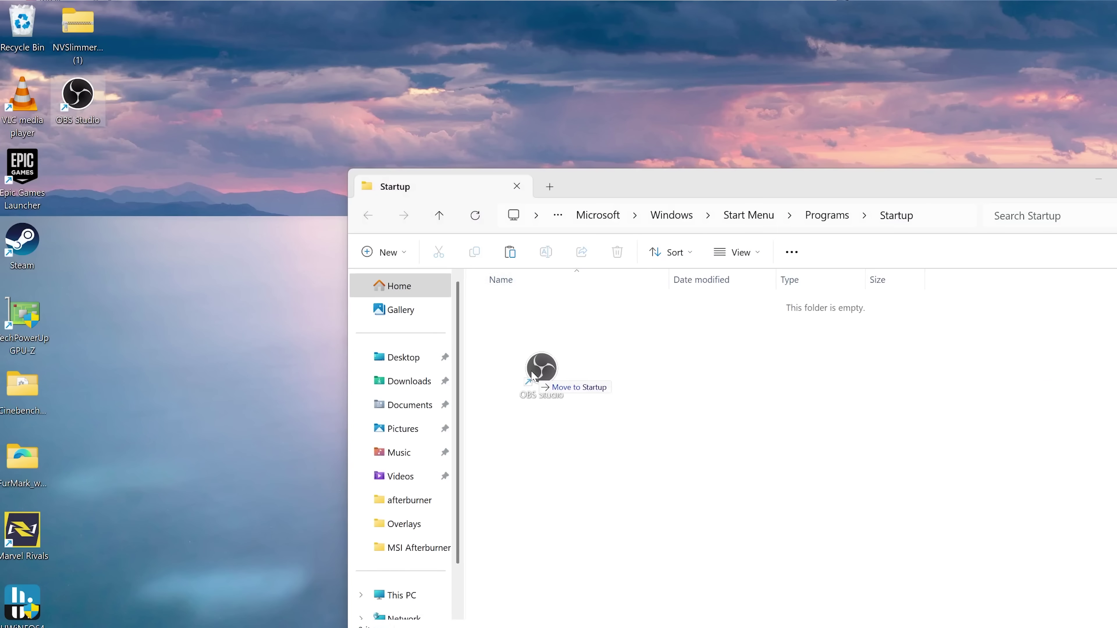
pyautogui.moveTo(532, 370); pyautogui.dragTo(533, 371)
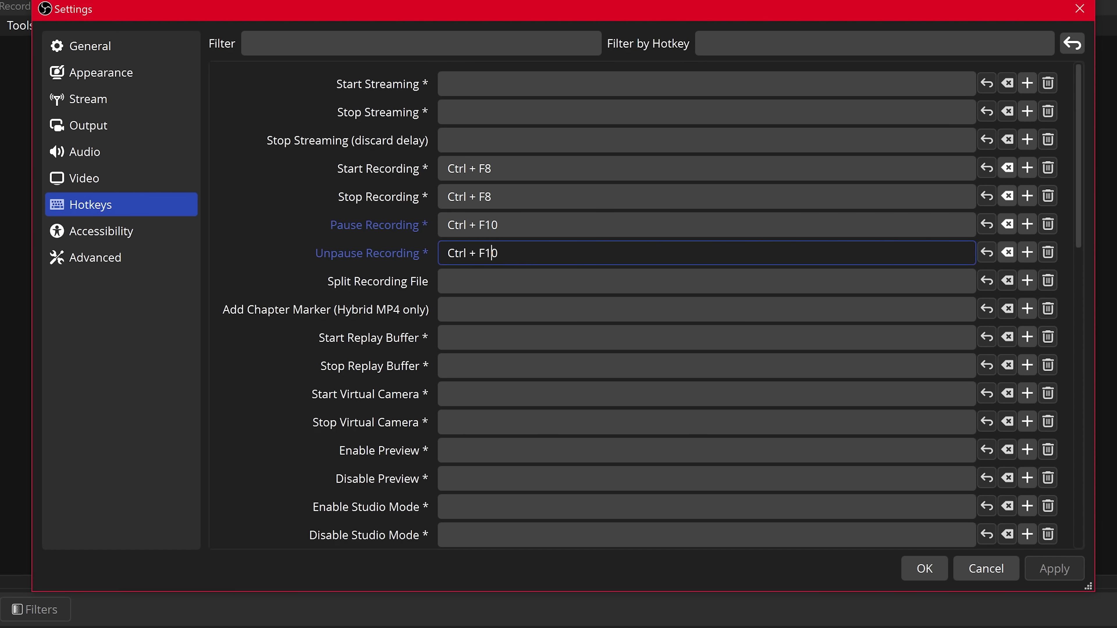
# Check the Pause Recording hotkey, then bring up the taskbar menu with OBS left in the tray
pyautogui.click(499, 225)
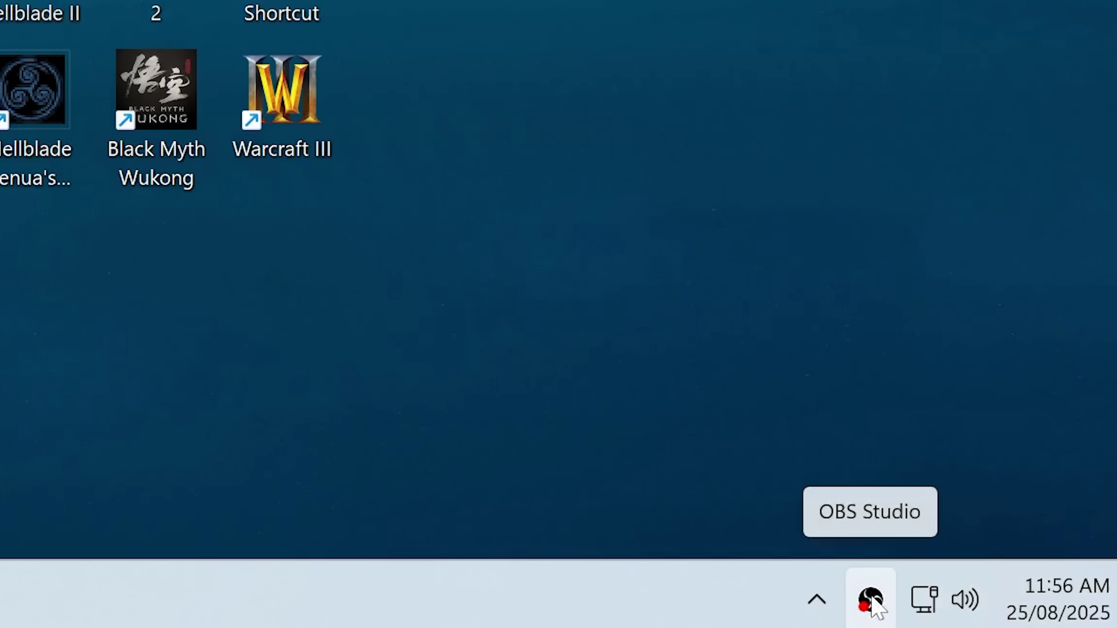
pyautogui.rightClick(743, 595)
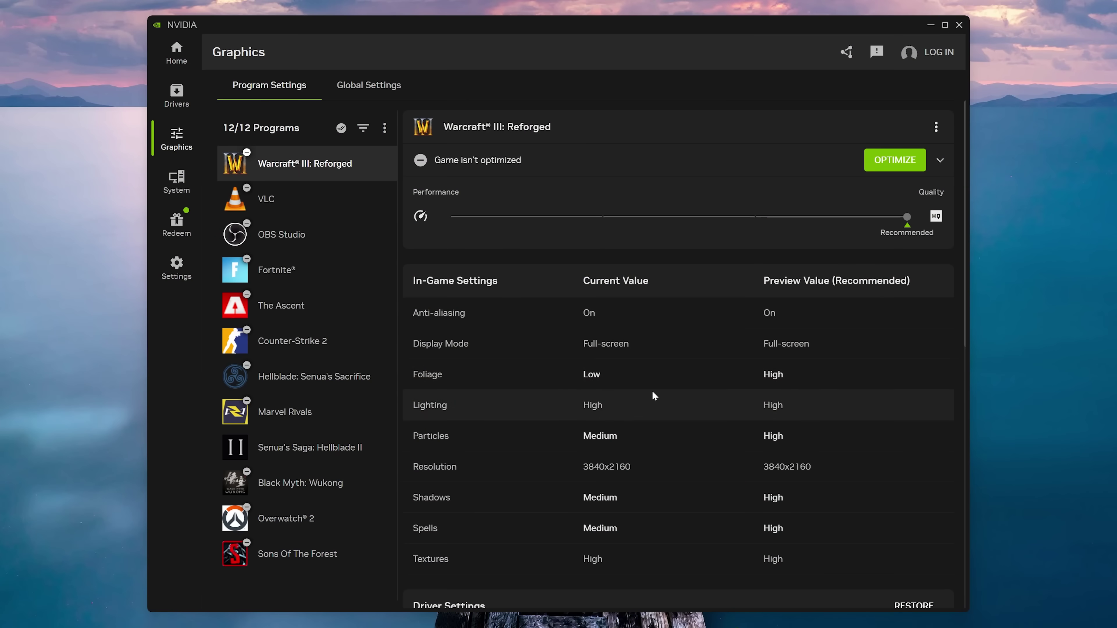
# Set Fortnite's DLSS Model Presets override to per-technology settings with Super Resolution on Preset K
pyautogui.scroll(-3, 634, 376)
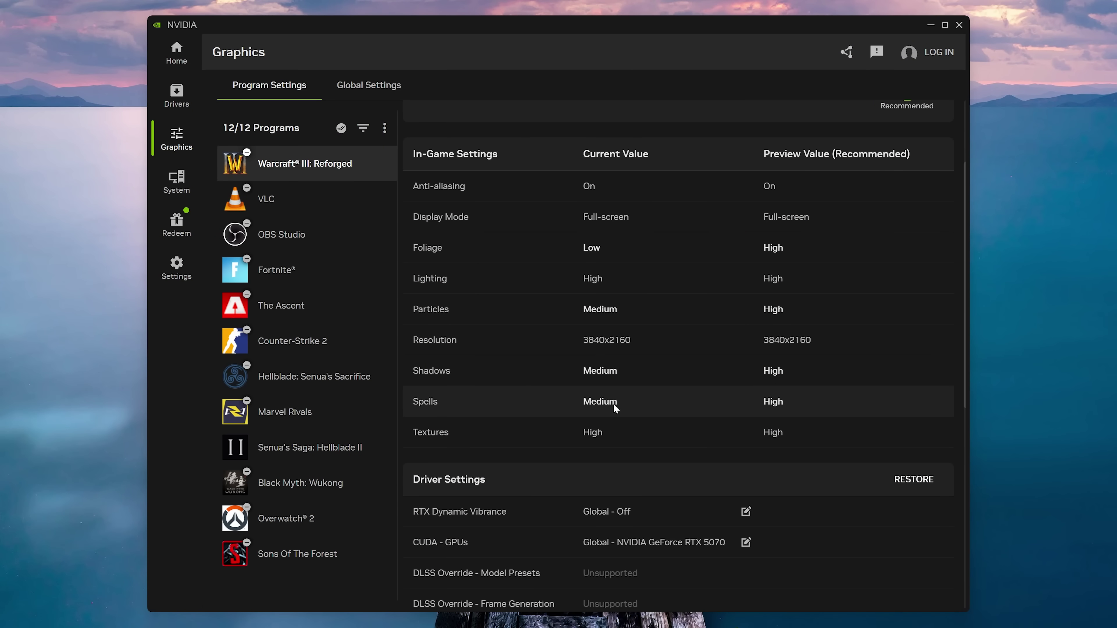
pyautogui.scroll(-2, 592, 391)
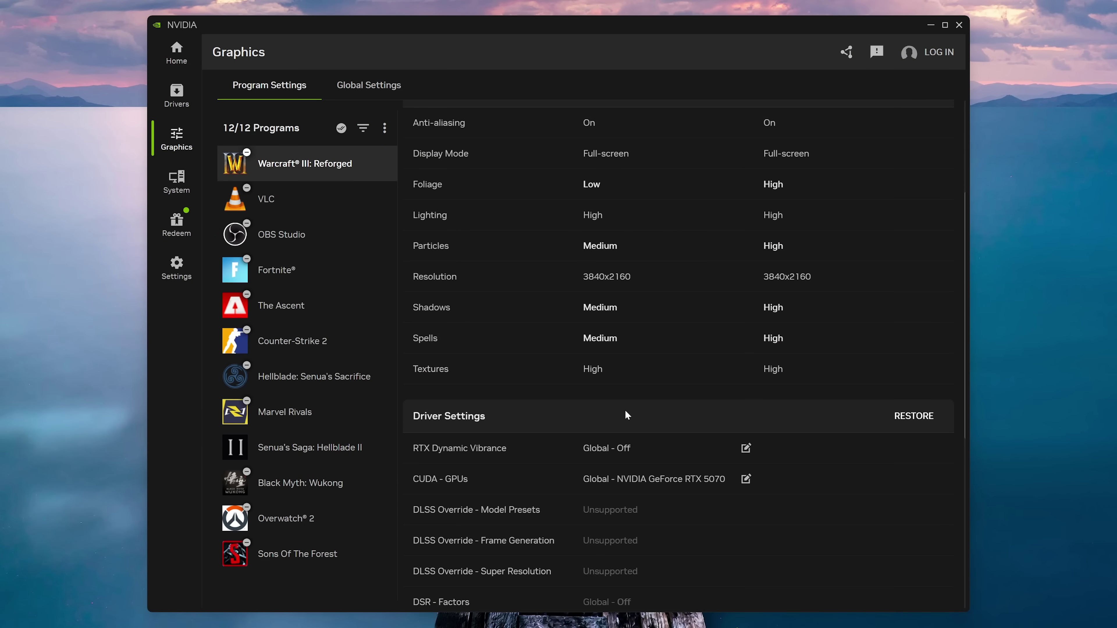
pyautogui.scroll(2, 625, 410)
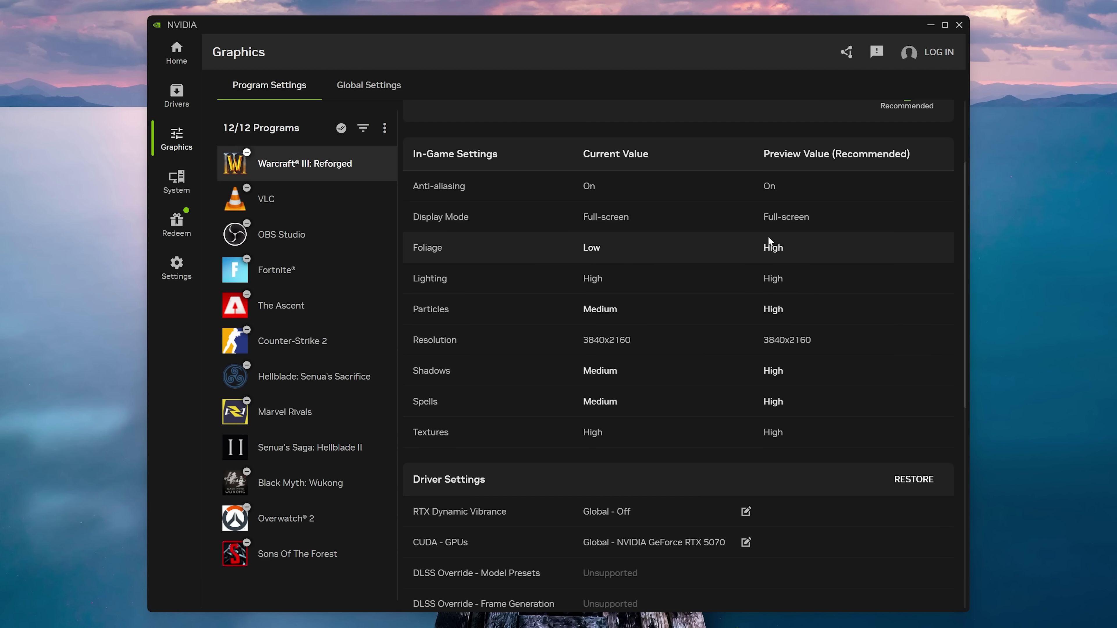
pyautogui.scroll(2, 768, 241)
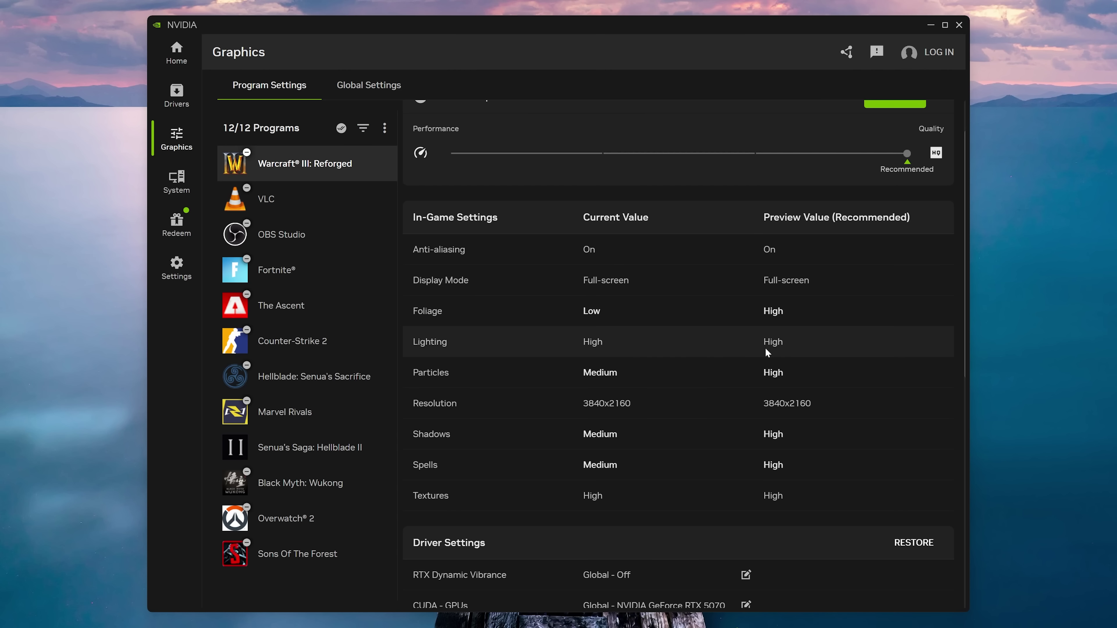
pyautogui.scroll(-4, 767, 351)
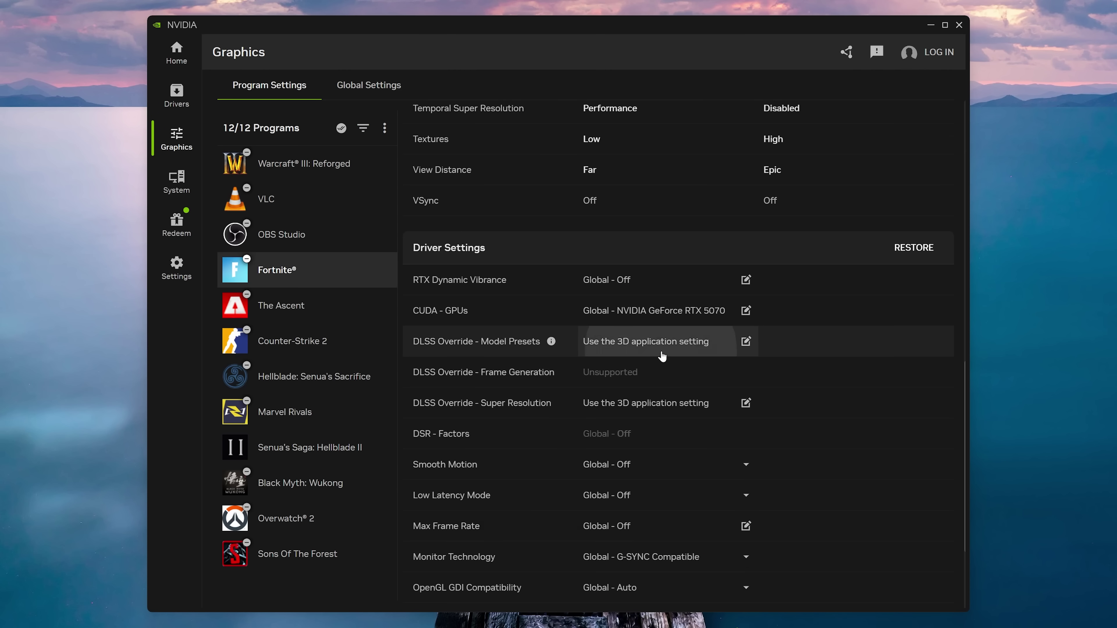
pyautogui.click(660, 357)
pyautogui.click(484, 265)
pyautogui.click(493, 440)
pyautogui.scroll(-5, 481, 361)
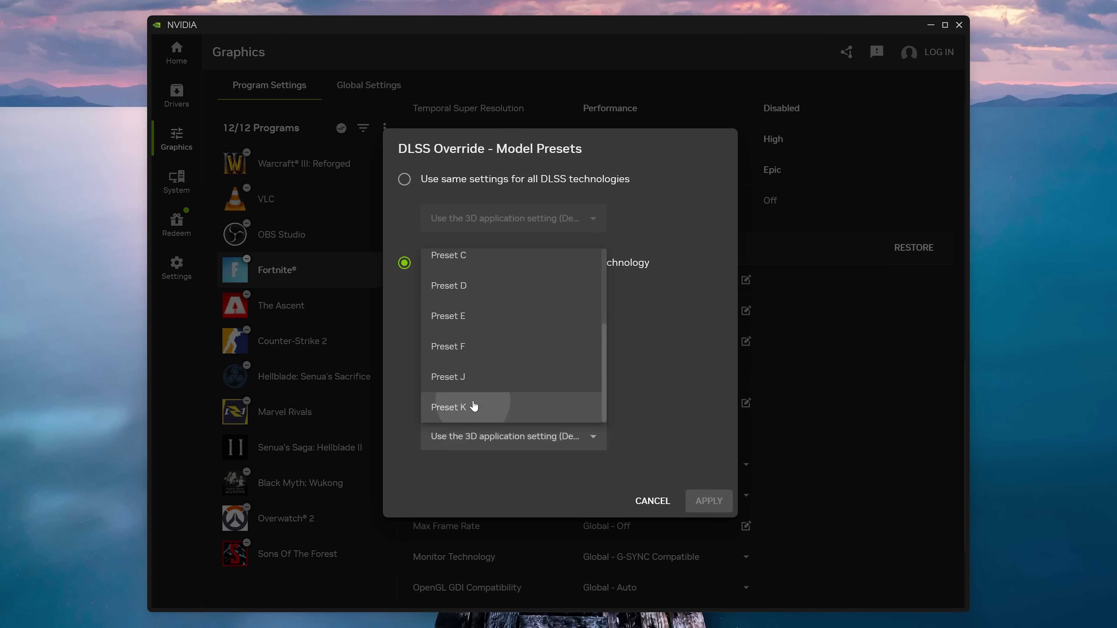
pyautogui.click(486, 407)
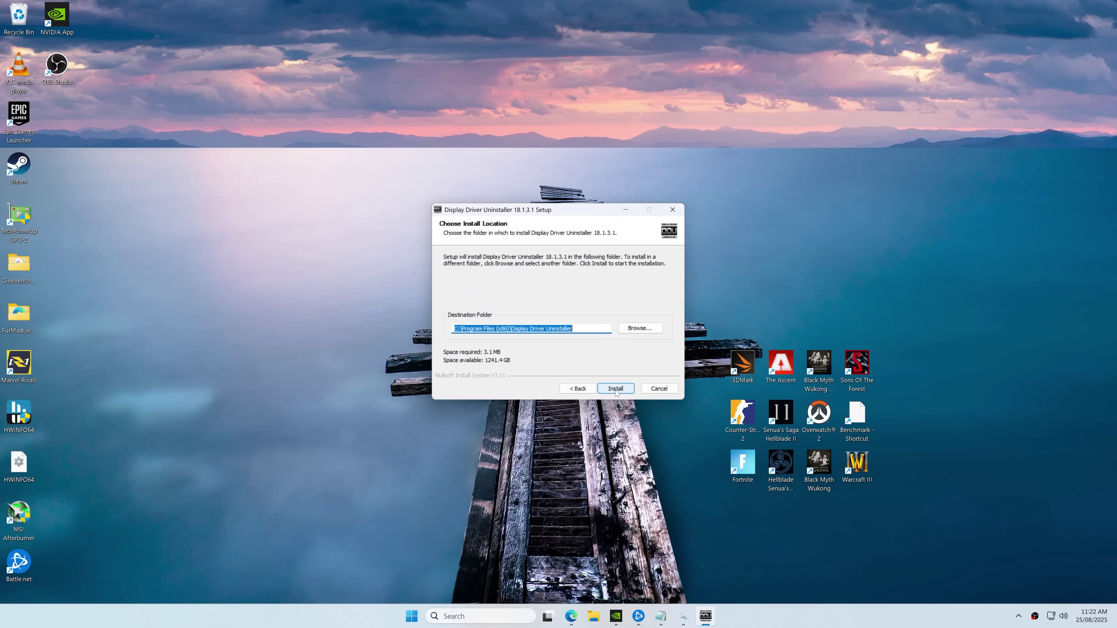
# Install and launch DDU, target GPU / NVIDIA, and run Clean without restarting
pyautogui.click(616, 389)
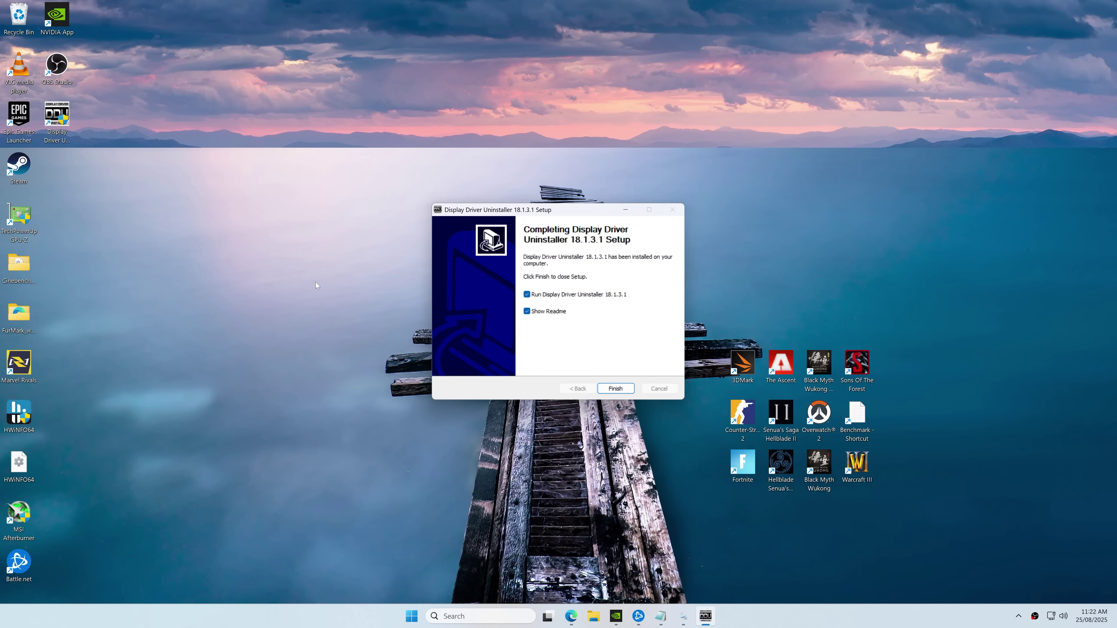
pyautogui.click(615, 388)
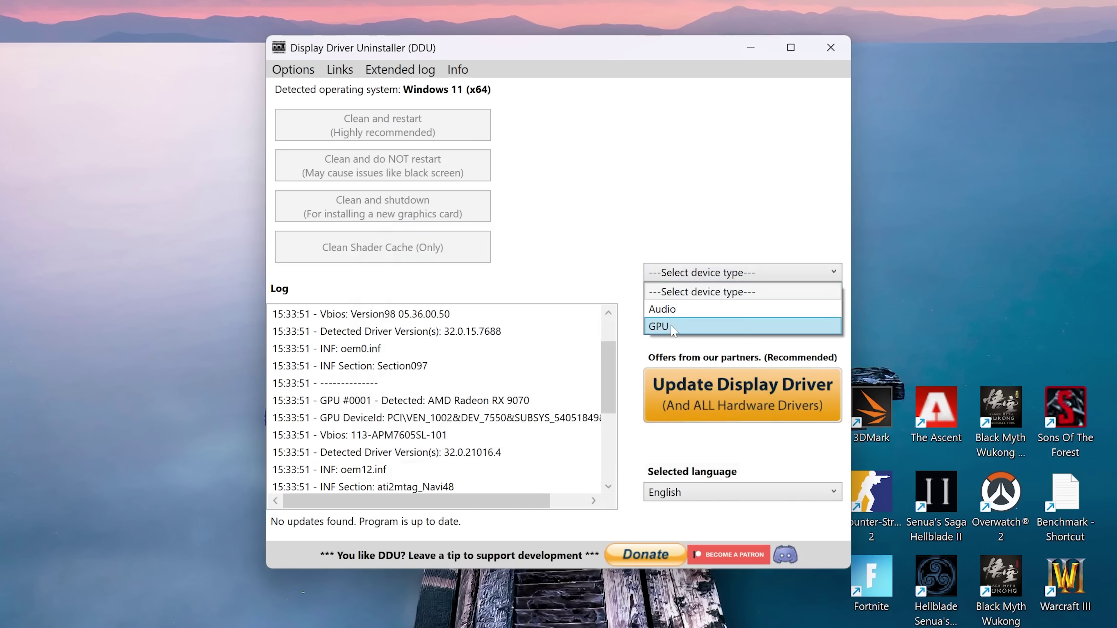
pyautogui.click(661, 325)
pyautogui.click(742, 291)
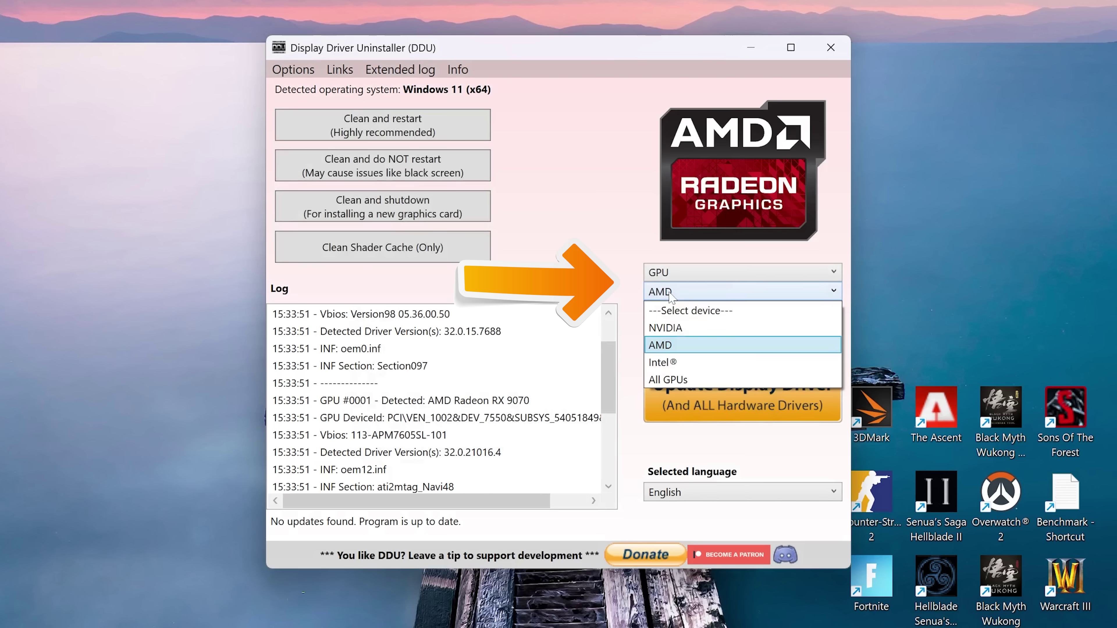
pyautogui.click(671, 329)
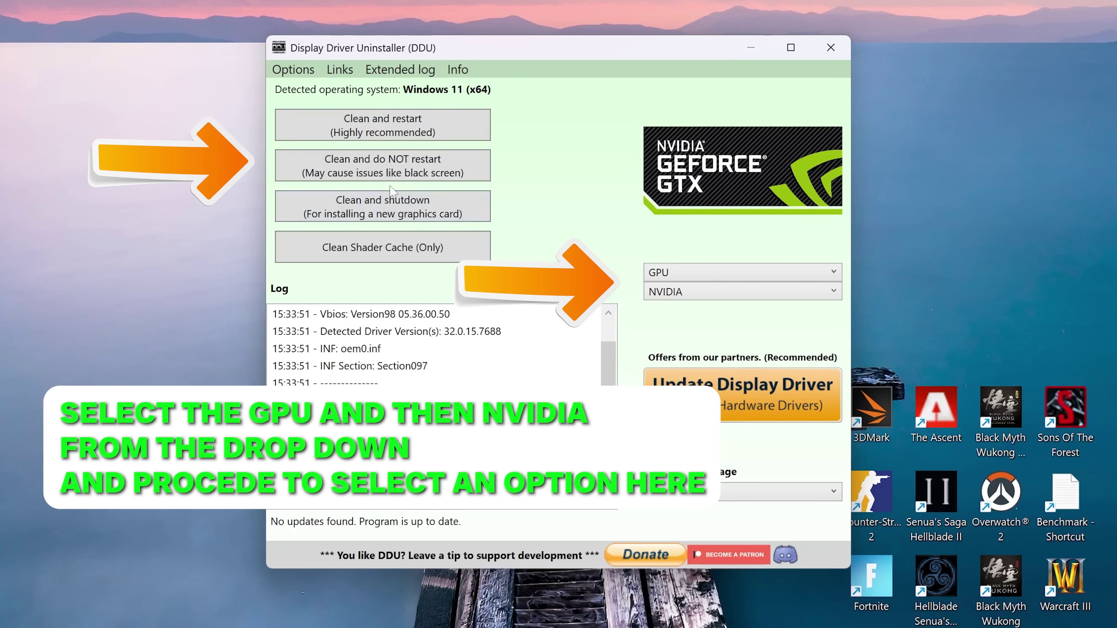
pyautogui.click(386, 174)
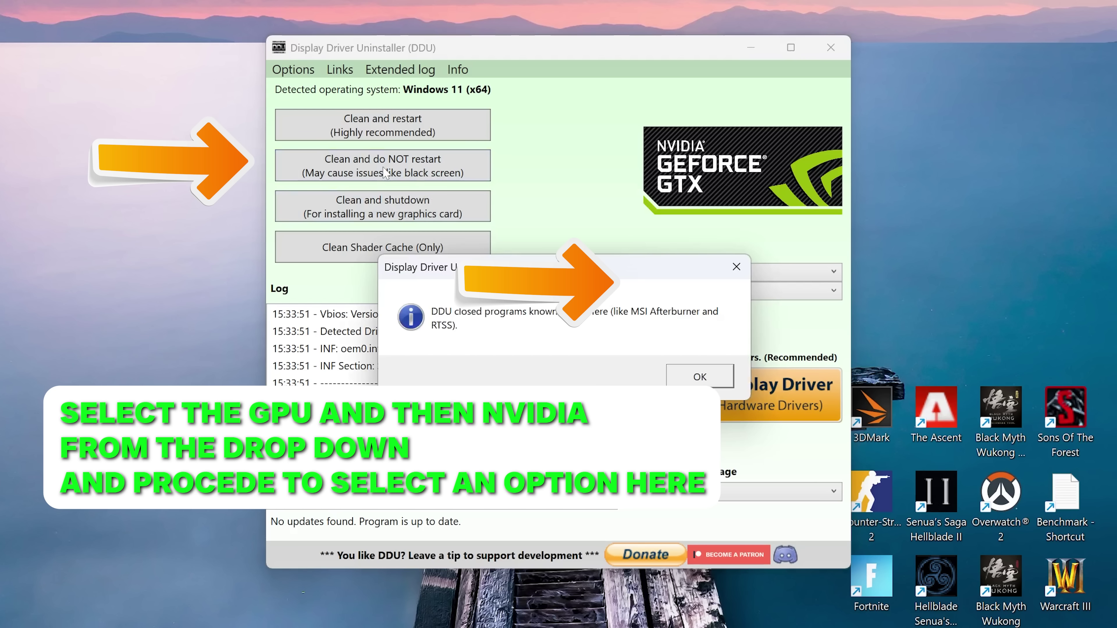